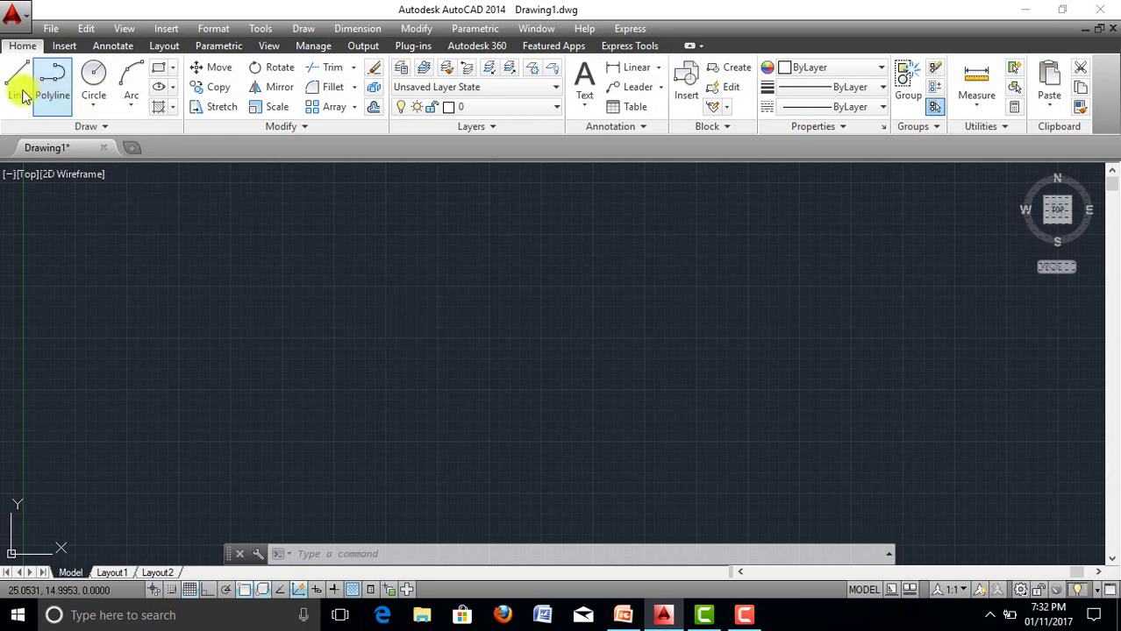
Expand the extra Draw and Modify tools, then type and clear the LINE and CIRCLE commands.
click(107, 126)
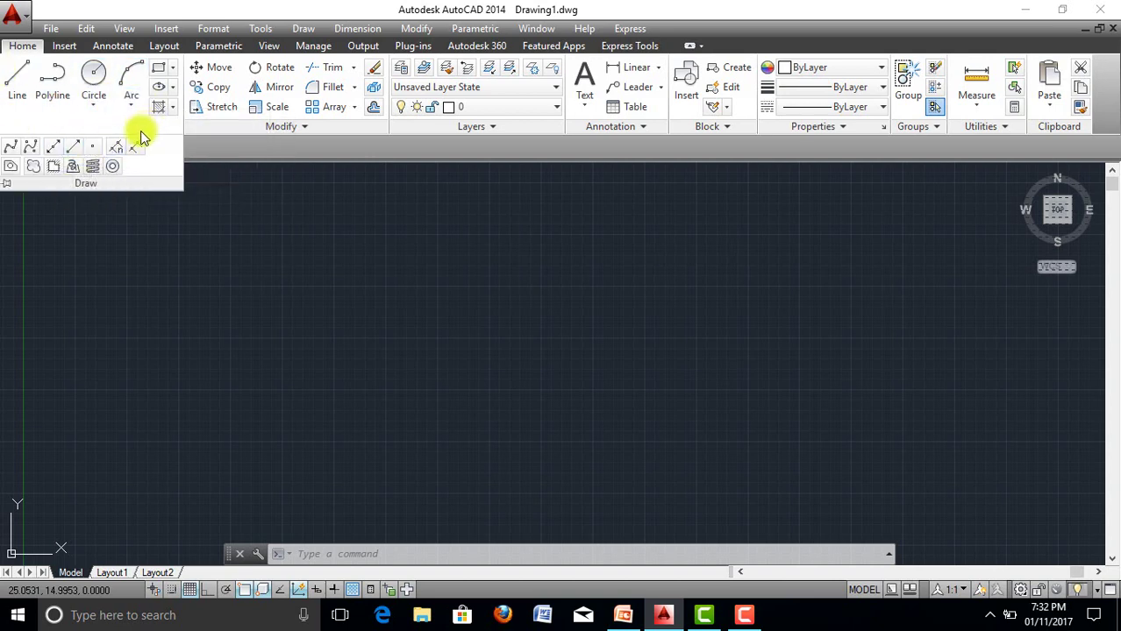
click(302, 132)
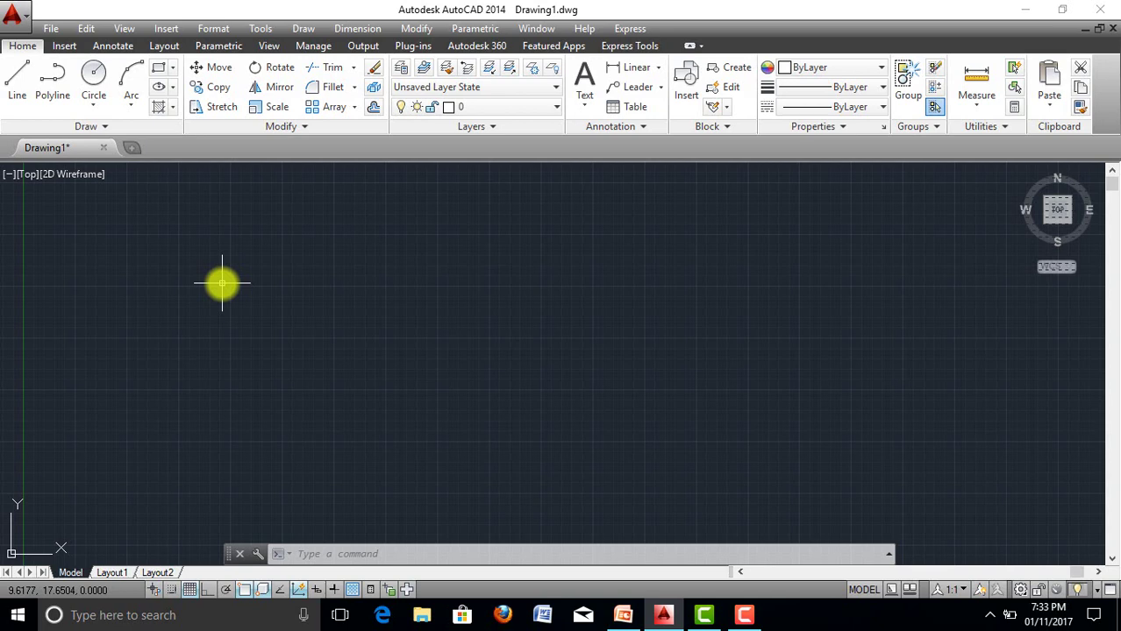
text(li)
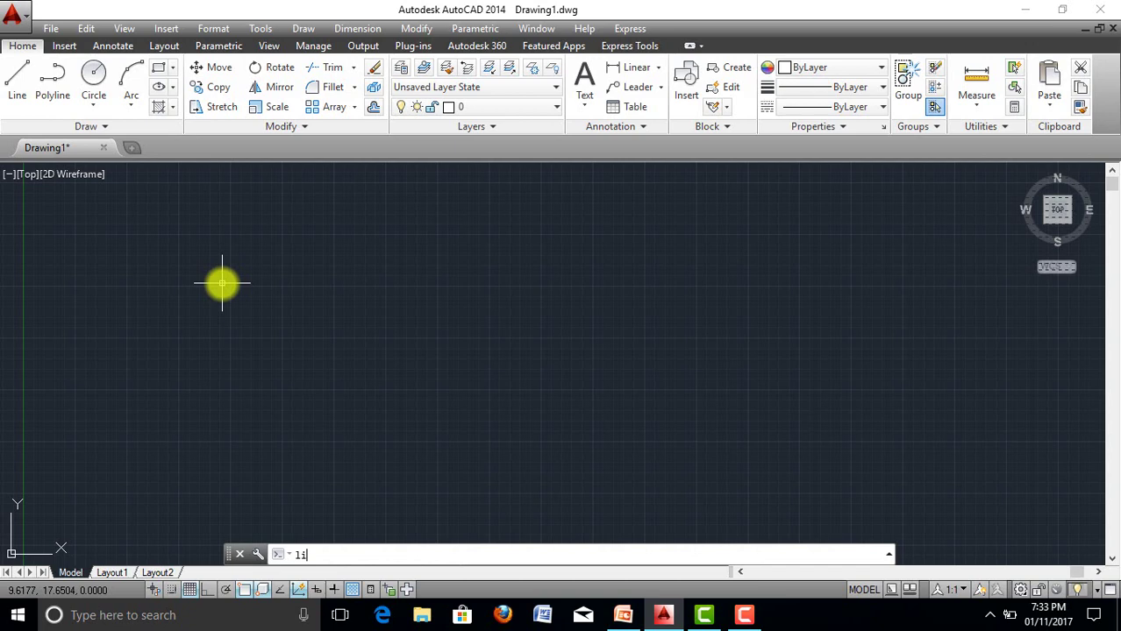
text(ne)
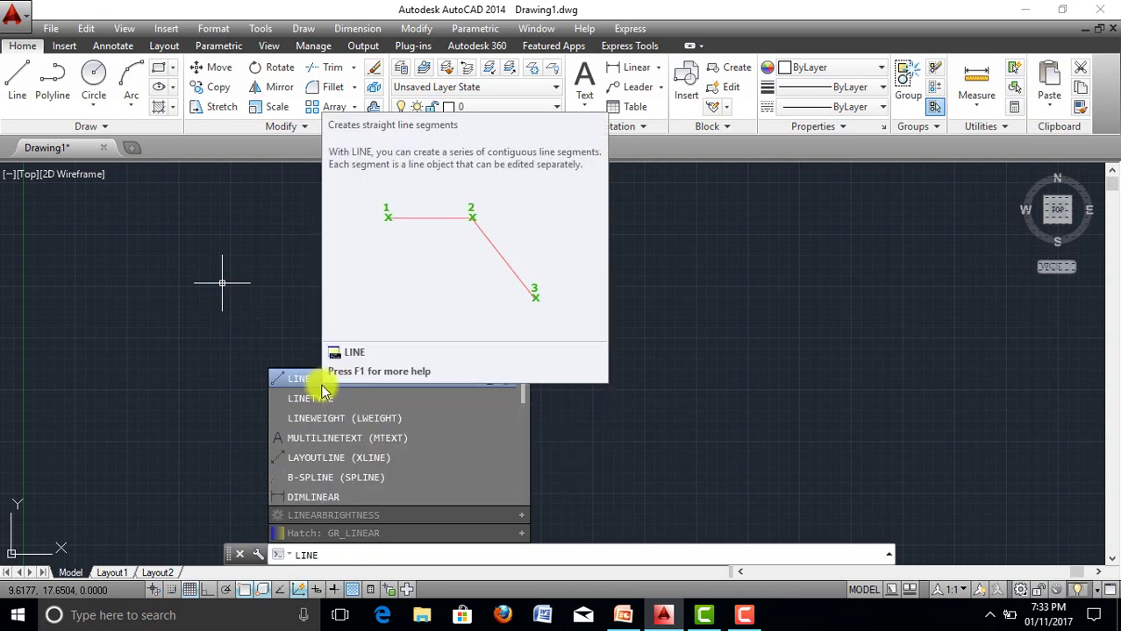
key(BackSpace)
key(BackSpace)
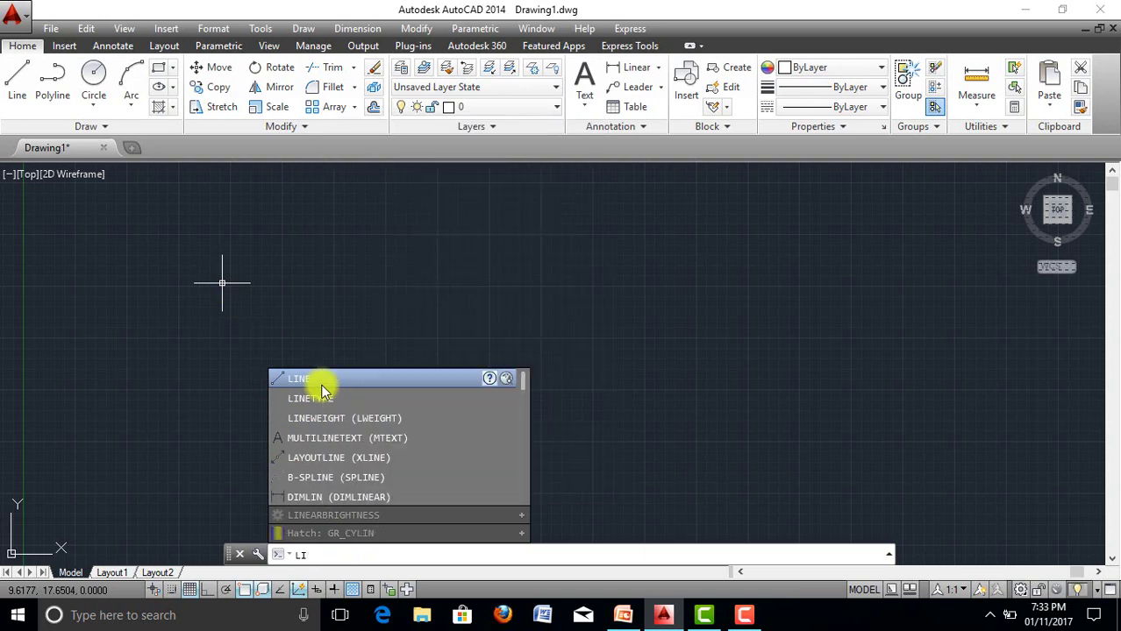
key(BackSpace)
key(BackSpace)
text(ci)
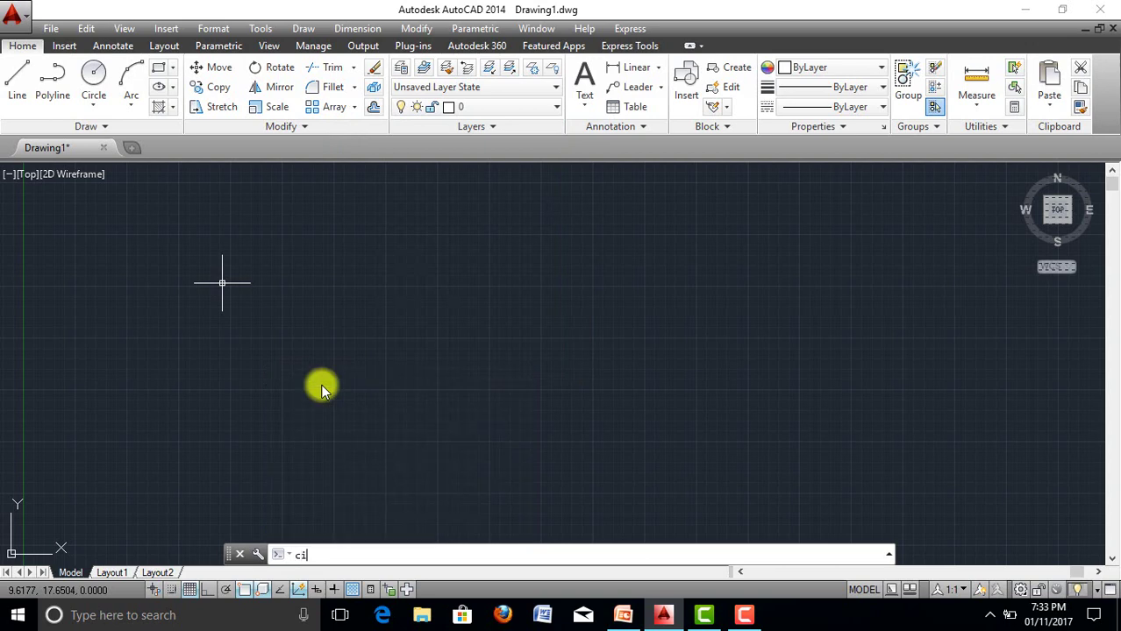
text(rcle)
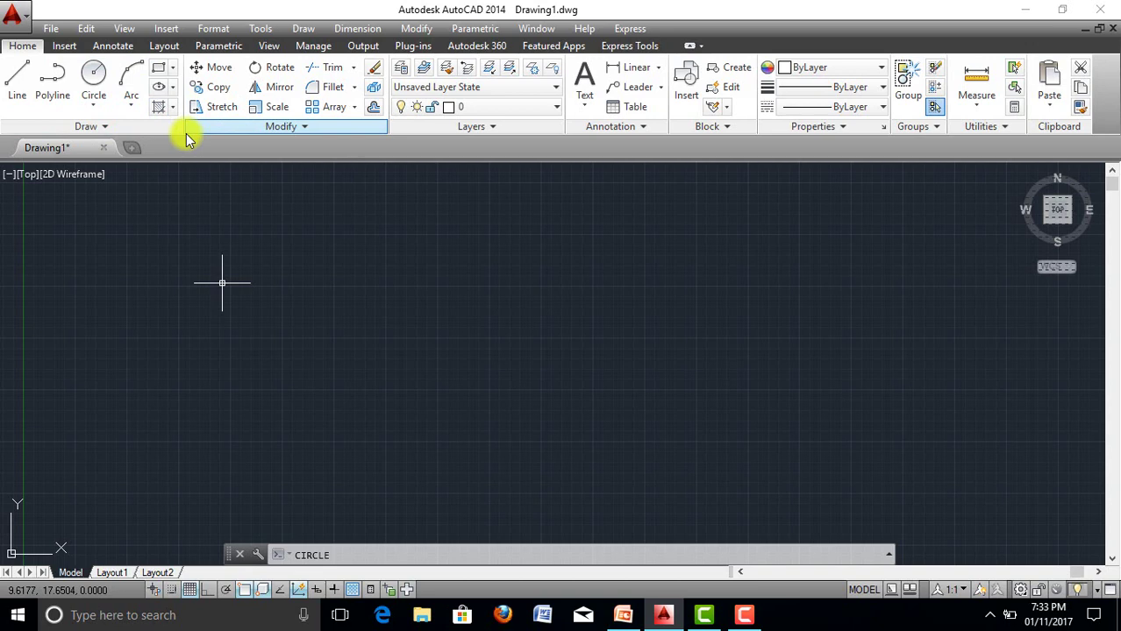
click(350, 555)
key(BackSpace)
key(BackSpace)
key(BackSpace)
key(BackSpace)
key(BackSpace)
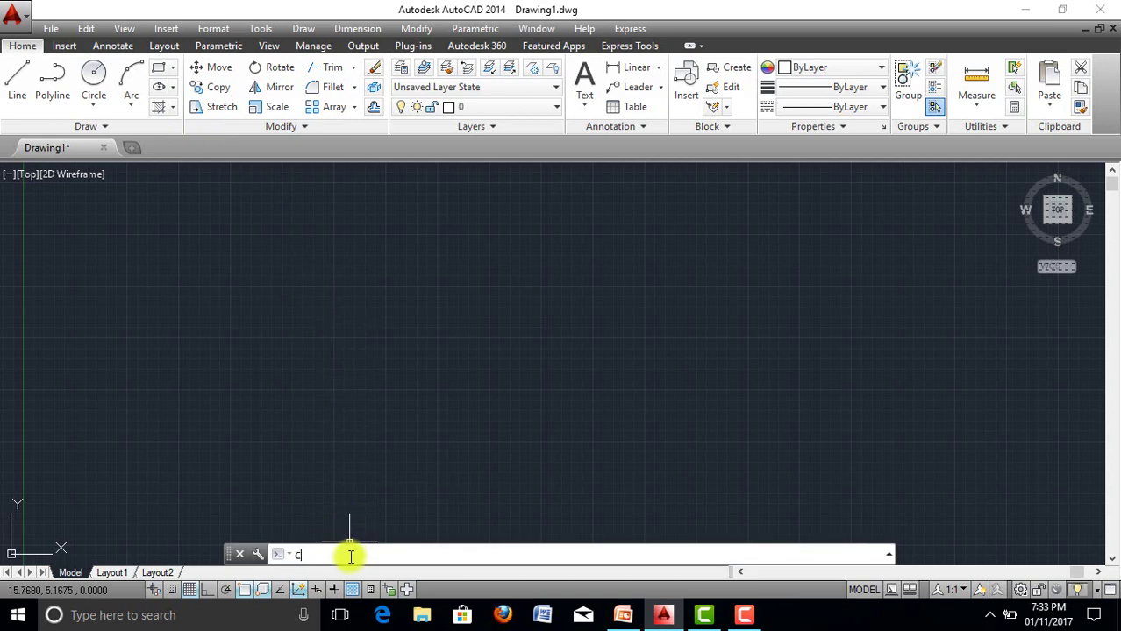
key(BackSpace)
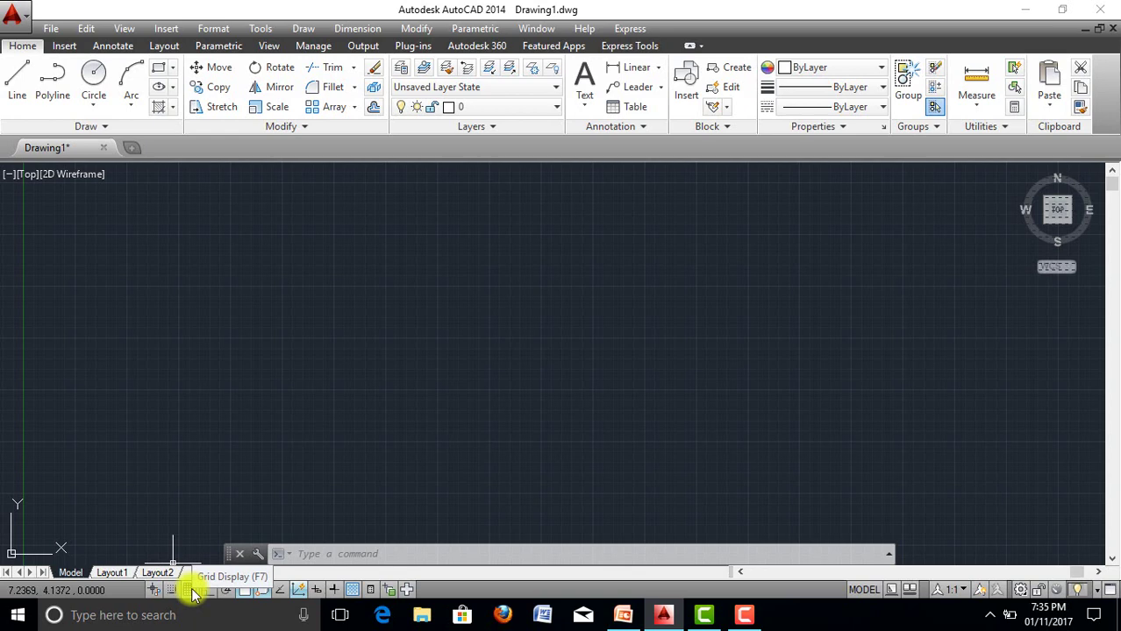
Toggle the drawing grid off and on twice, leaving it on.
click(195, 592)
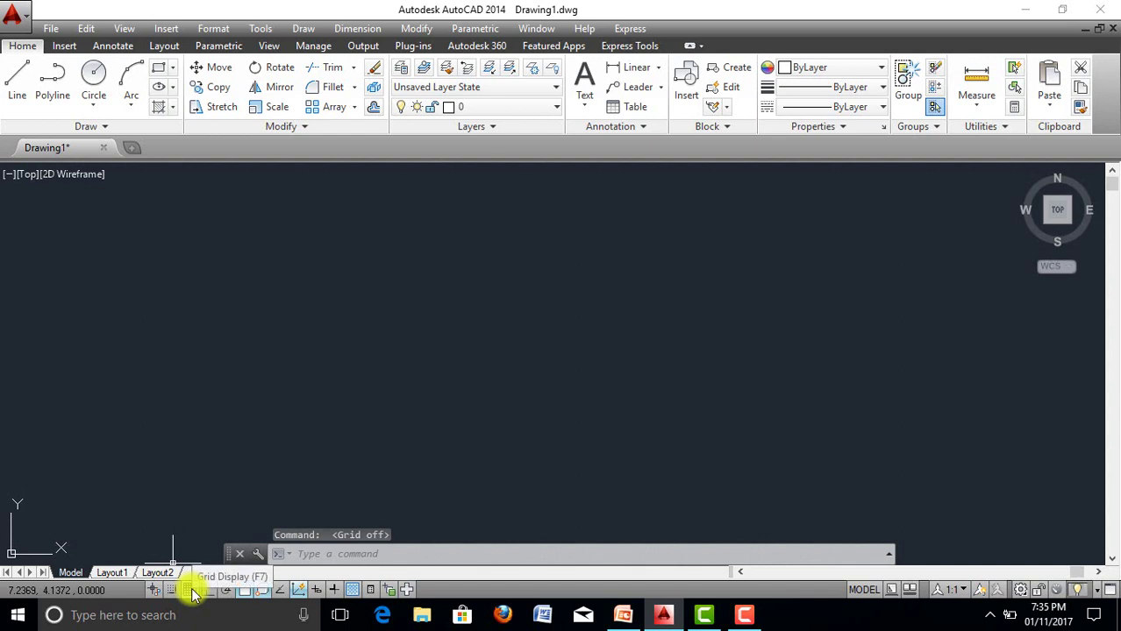
click(194, 592)
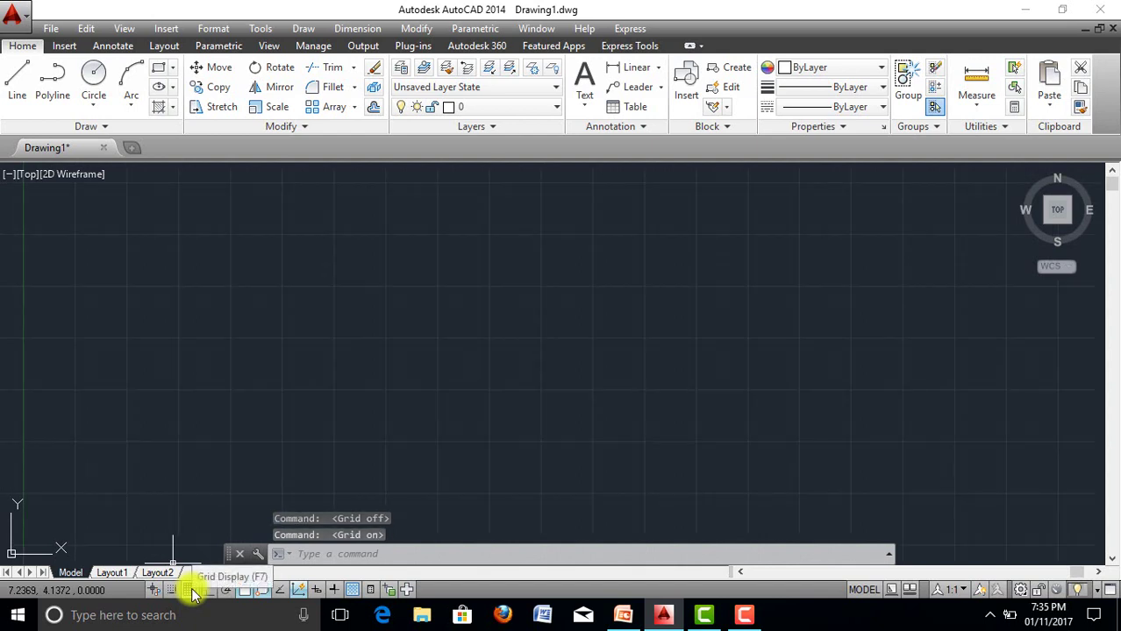
click(195, 593)
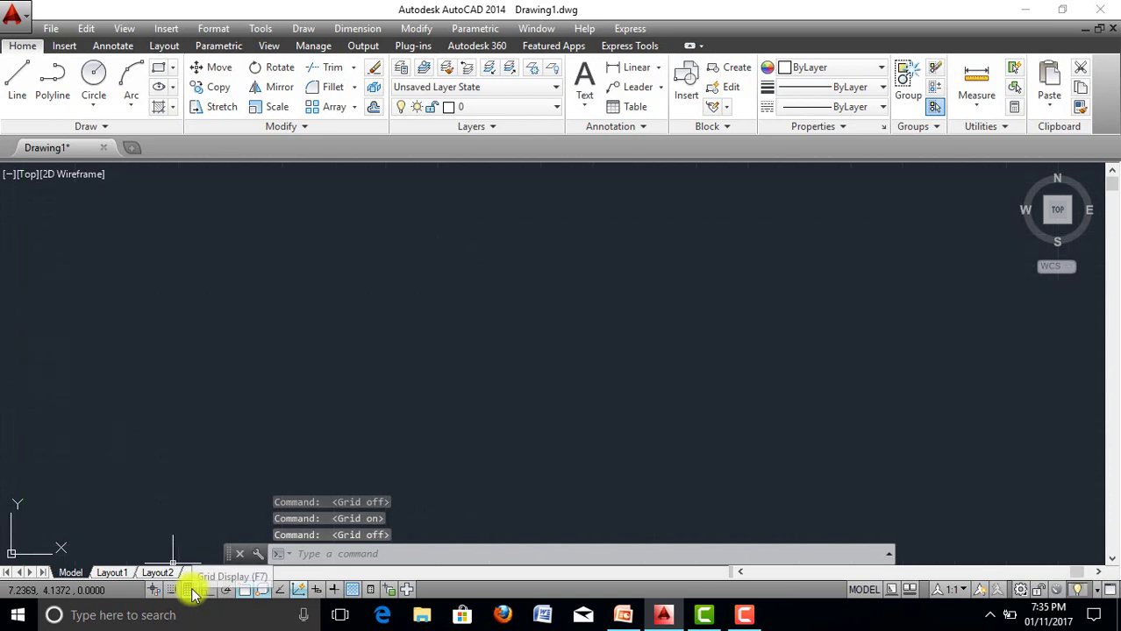
click(194, 593)
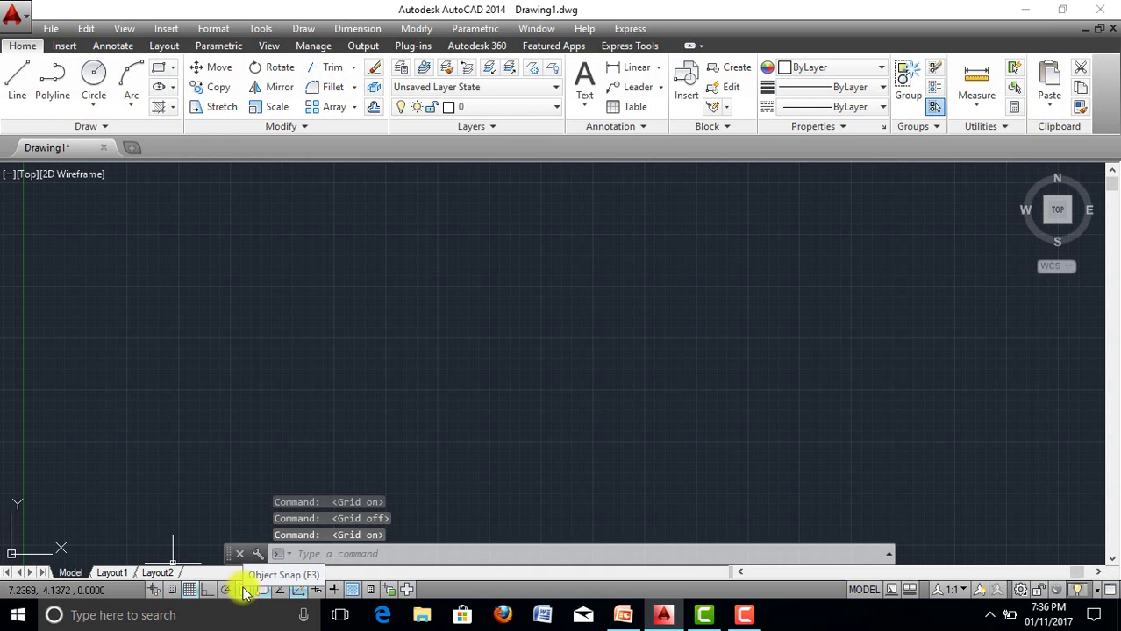
In Object Snap settings, clear every mode except Endpoint, Midpoint, Center and Nearest.
right_click(245, 593)
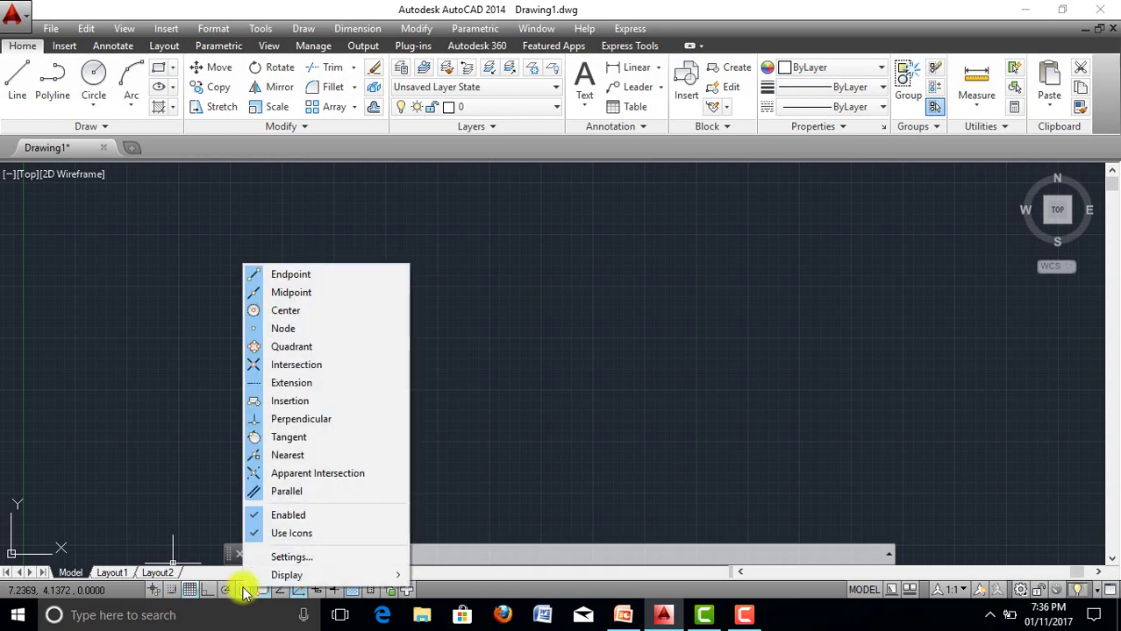
click(293, 558)
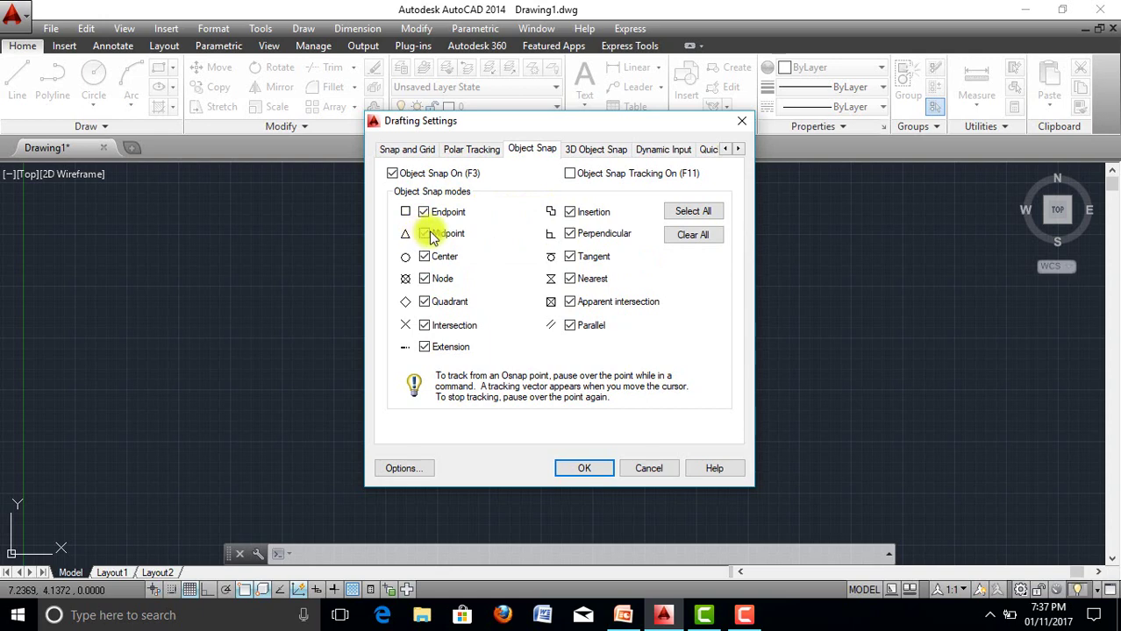
click(425, 280)
click(425, 303)
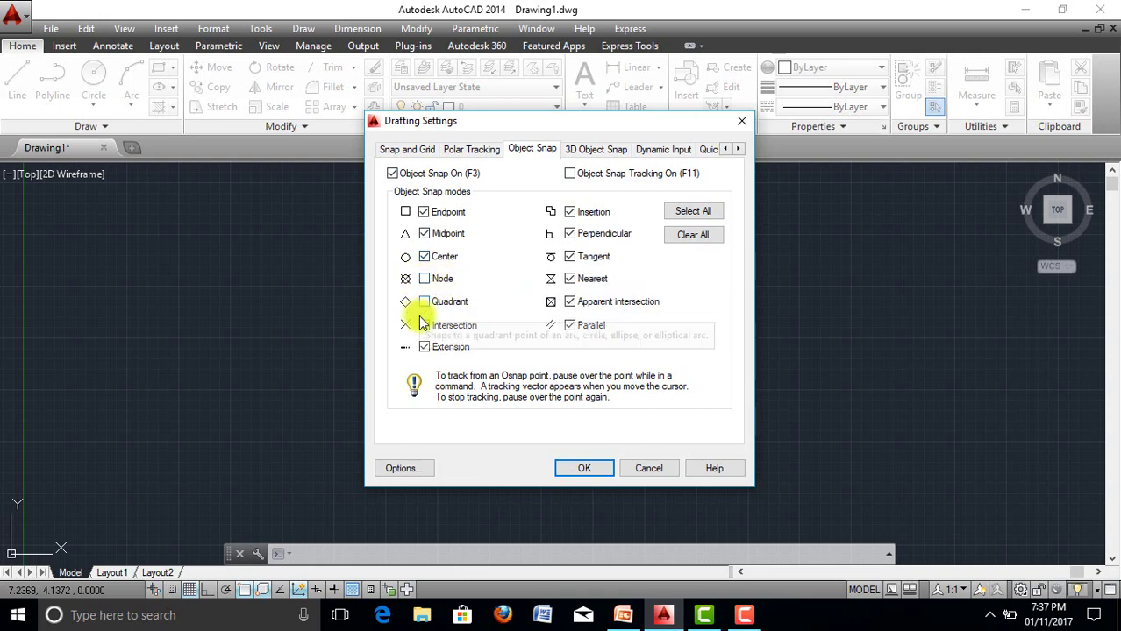
click(424, 325)
click(424, 347)
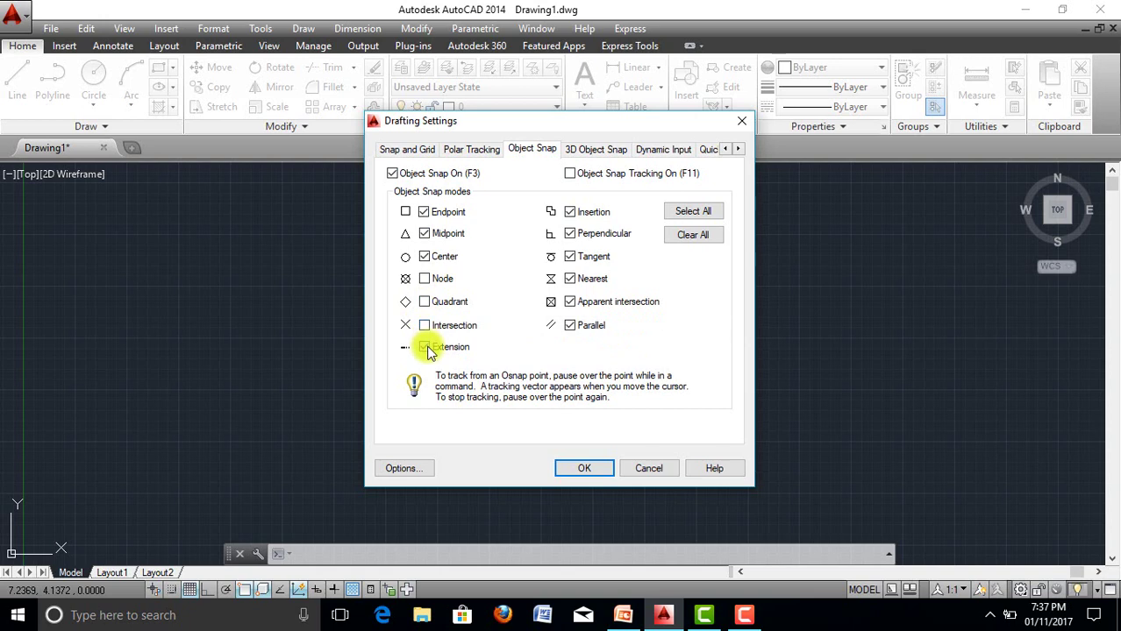
click(570, 212)
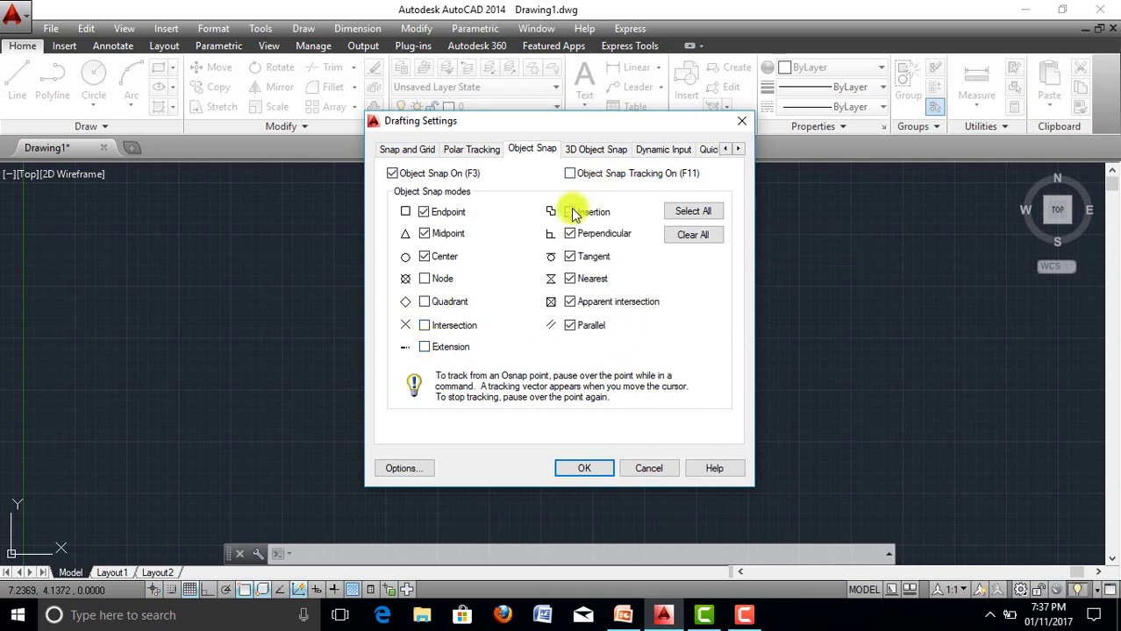
click(567, 235)
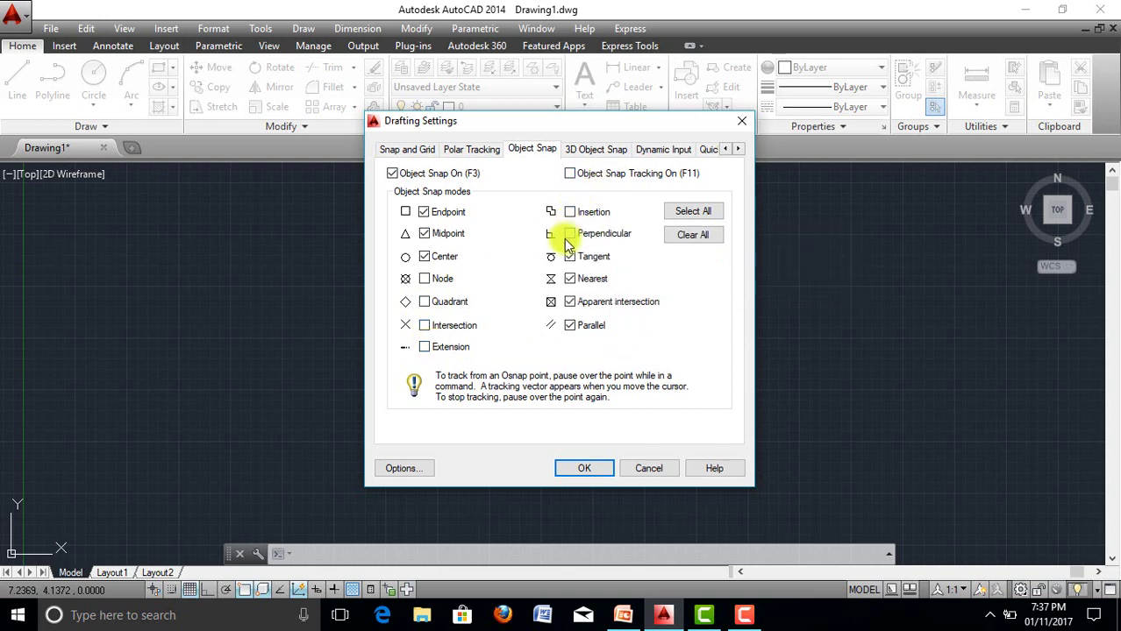
click(567, 257)
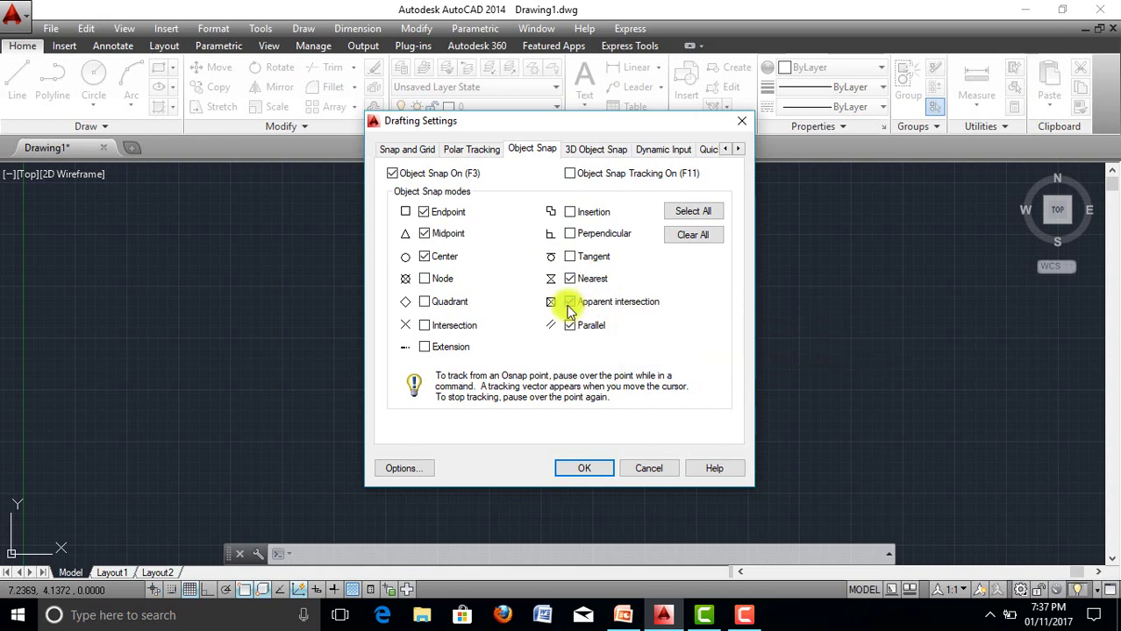
click(569, 303)
click(569, 326)
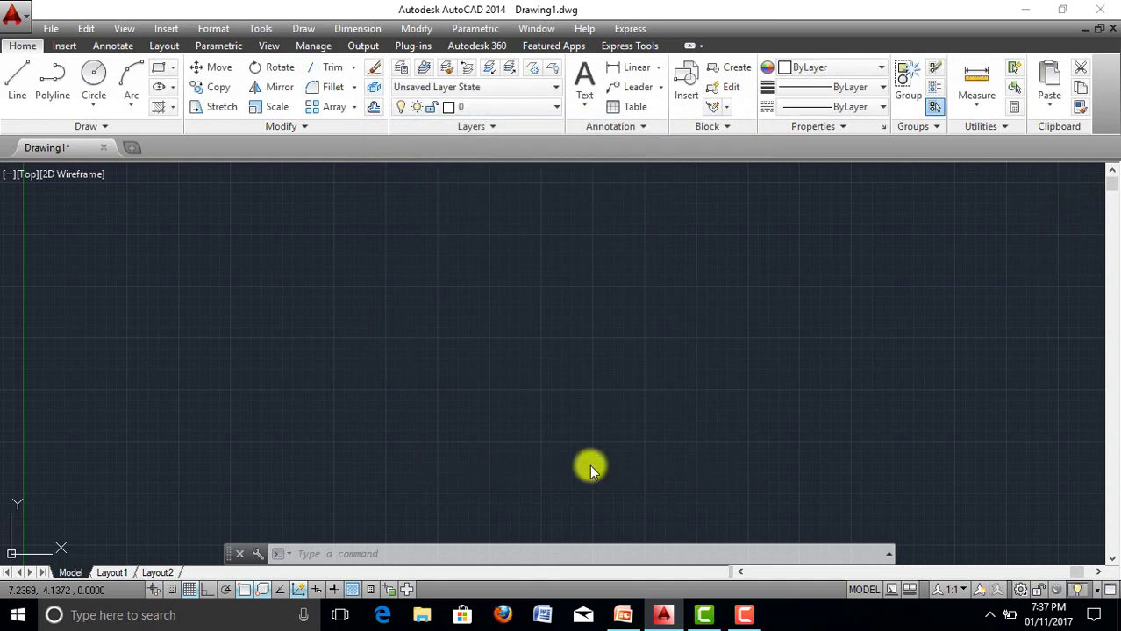
click(589, 468)
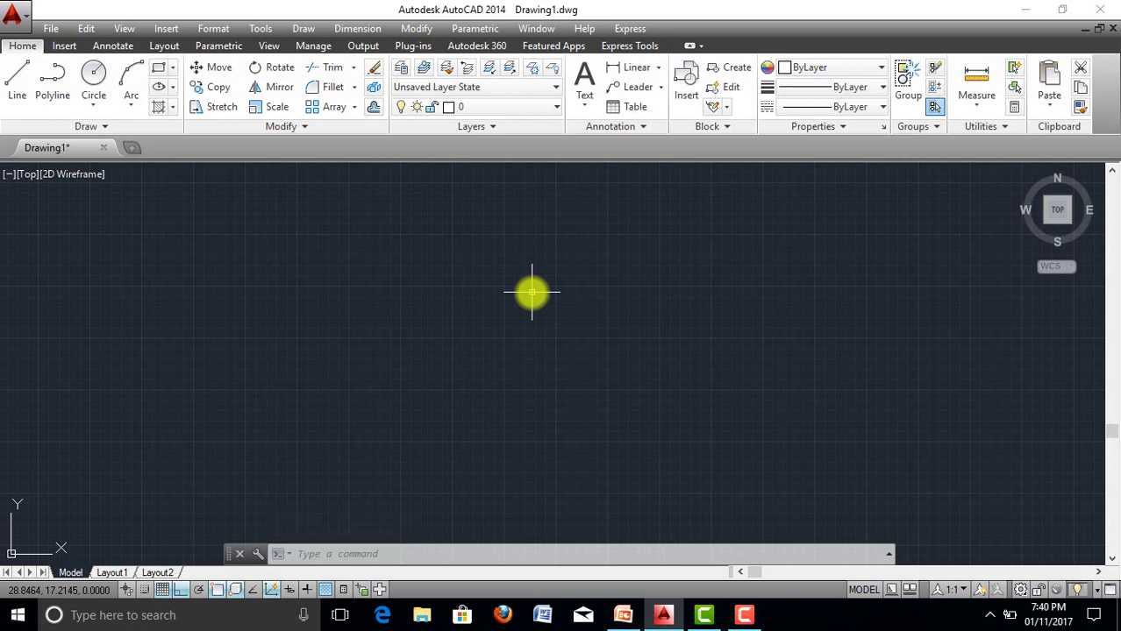
Create Drawing2 from the acad template through the application menu's New command.
click(17, 18)
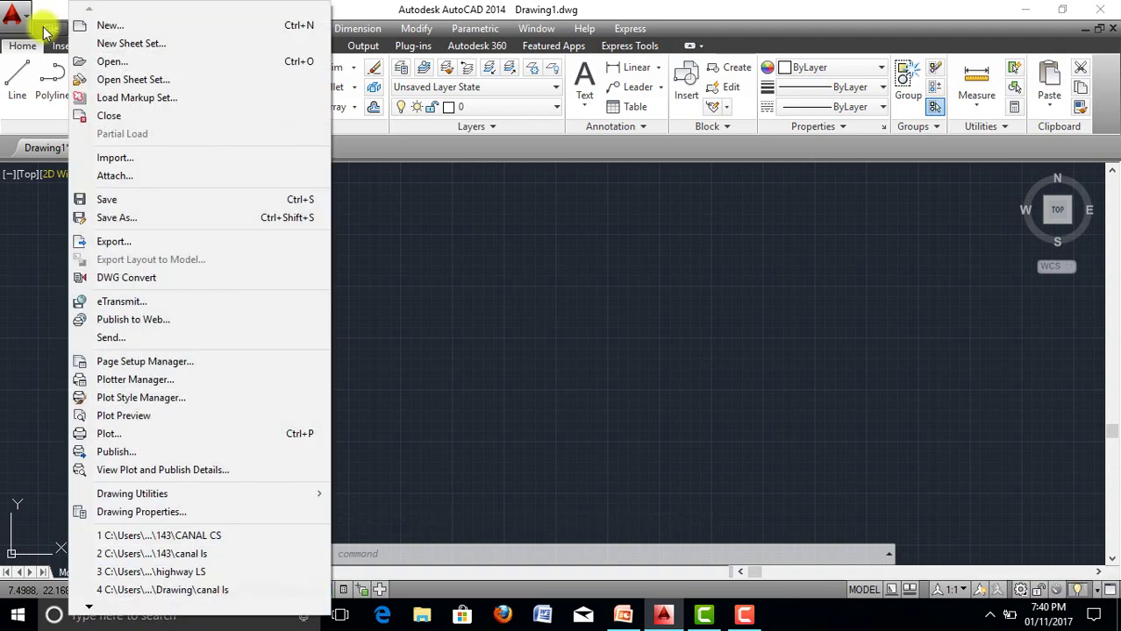
click(107, 26)
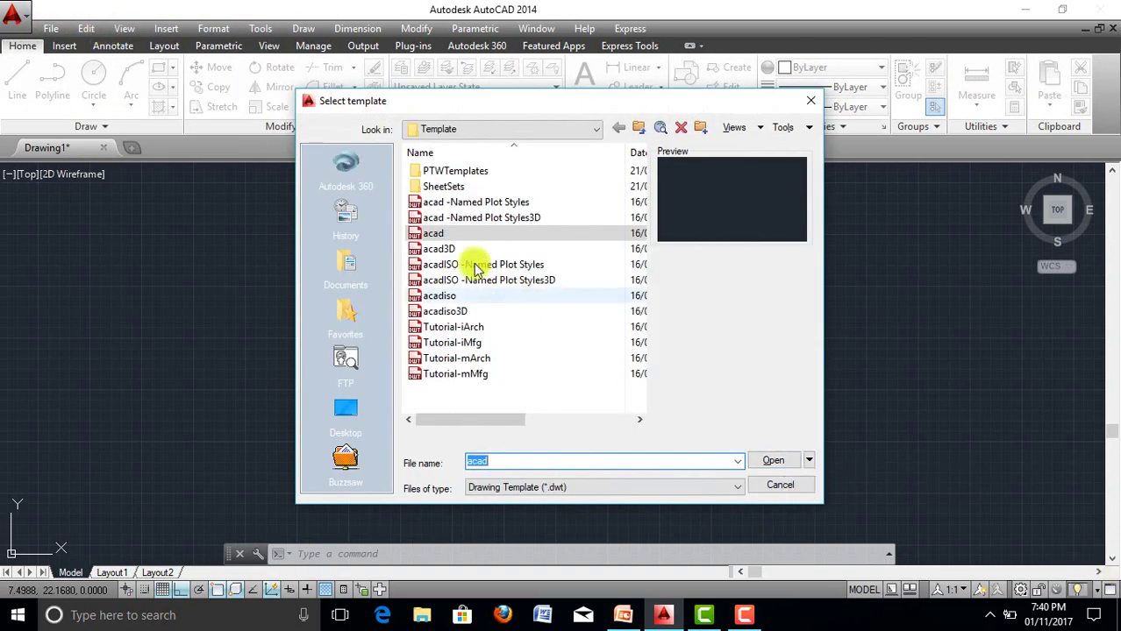
click(452, 235)
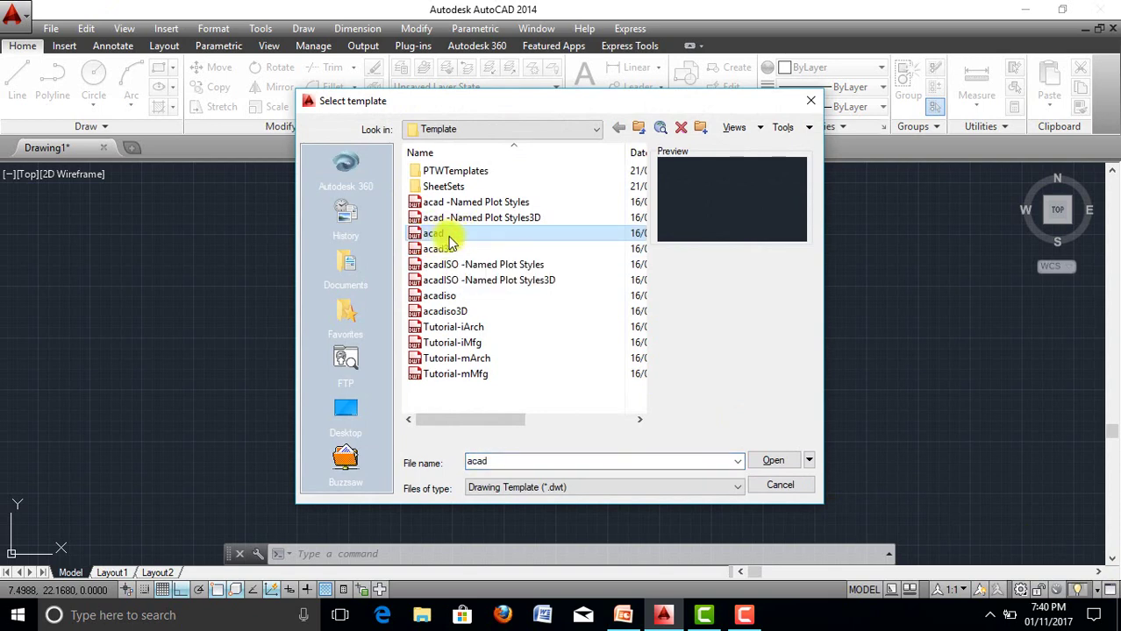
click(769, 463)
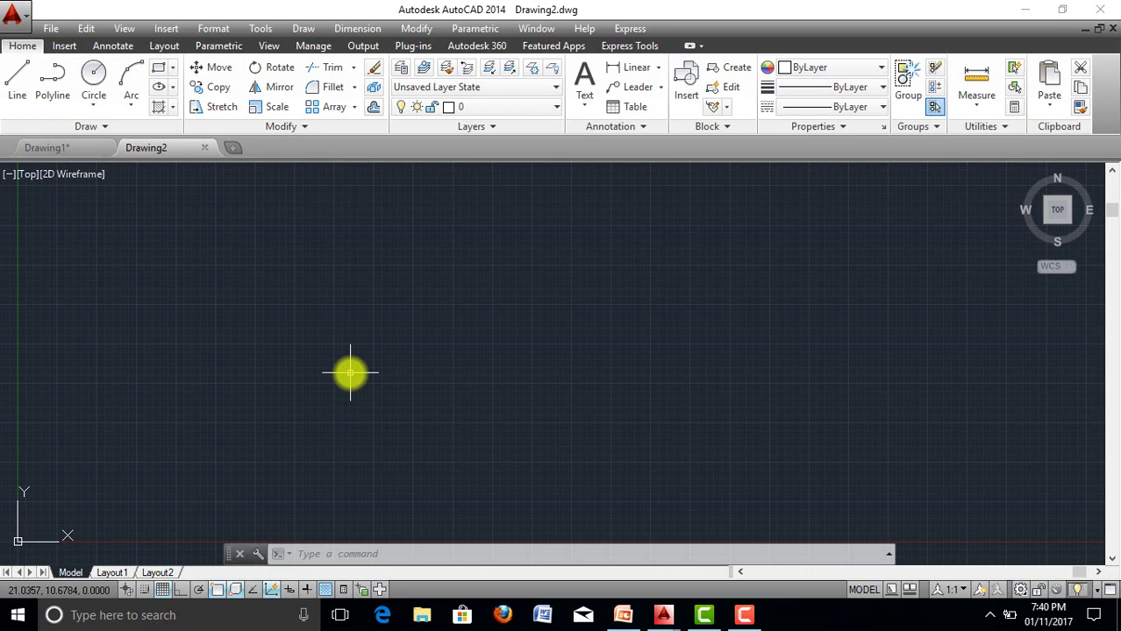
With UN, keep Decimal length units, set precision to 0.00 and insertion scale to Meters.
text(un)
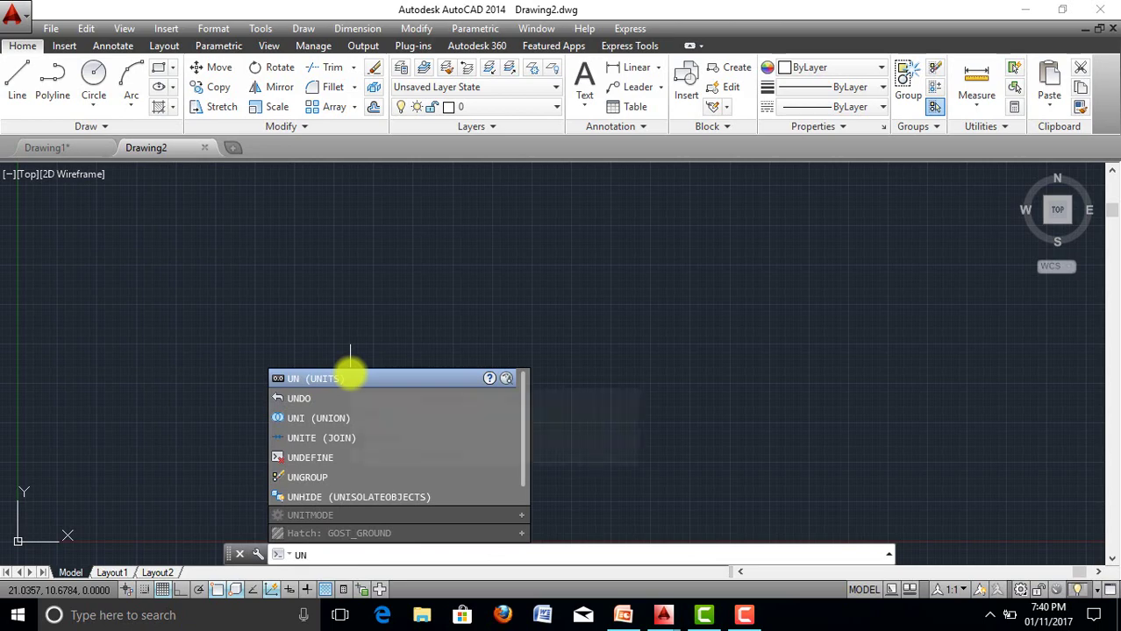
key(Return)
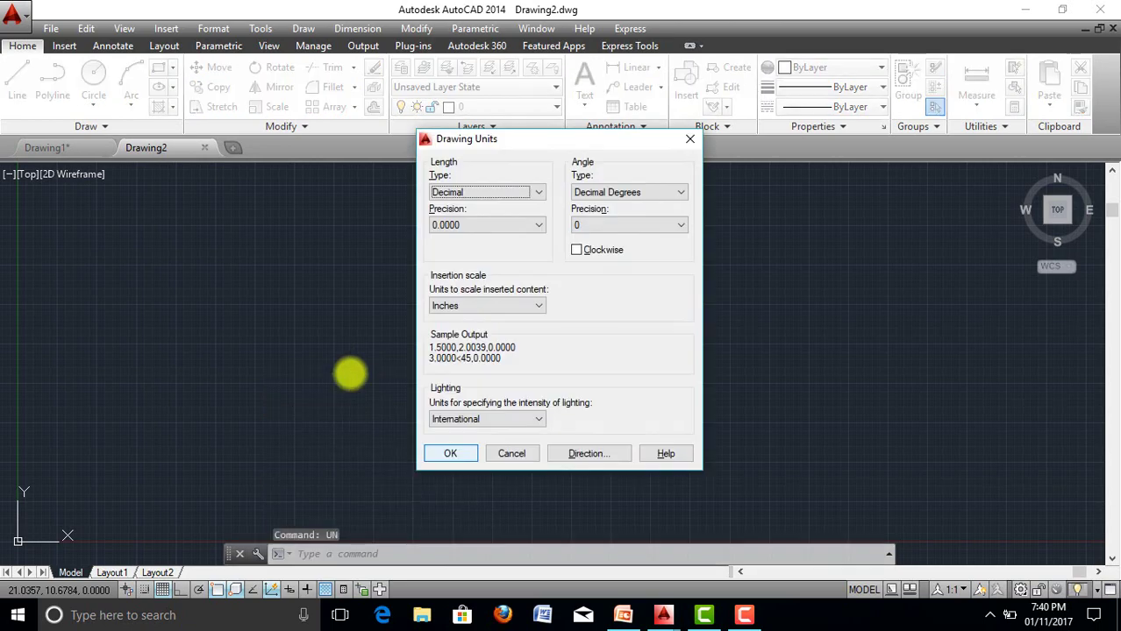
click(538, 192)
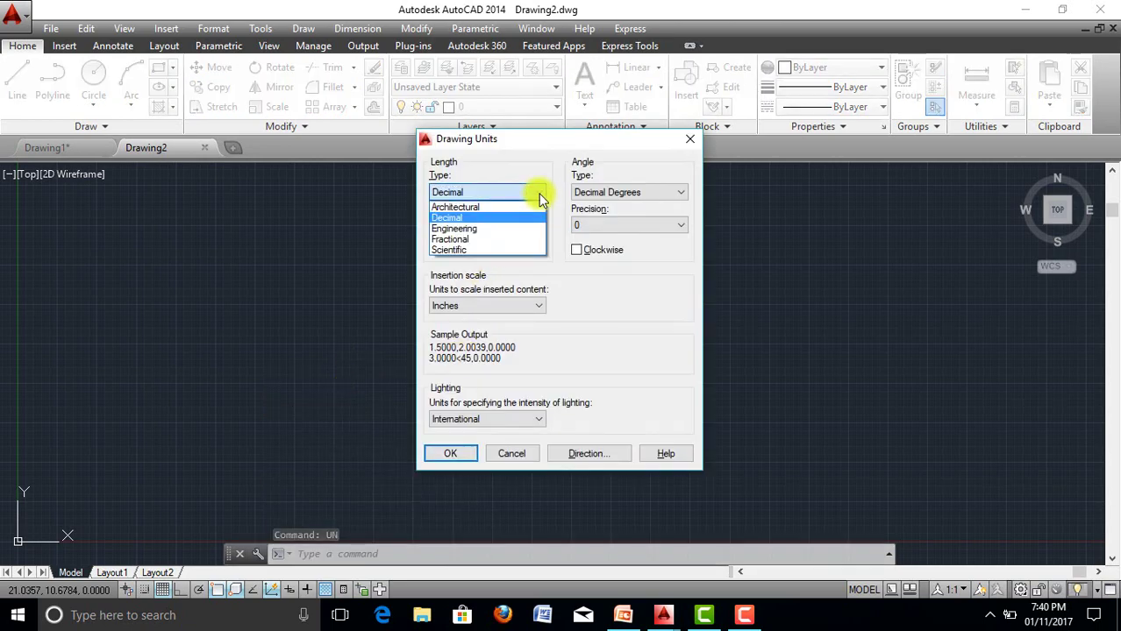
click(453, 217)
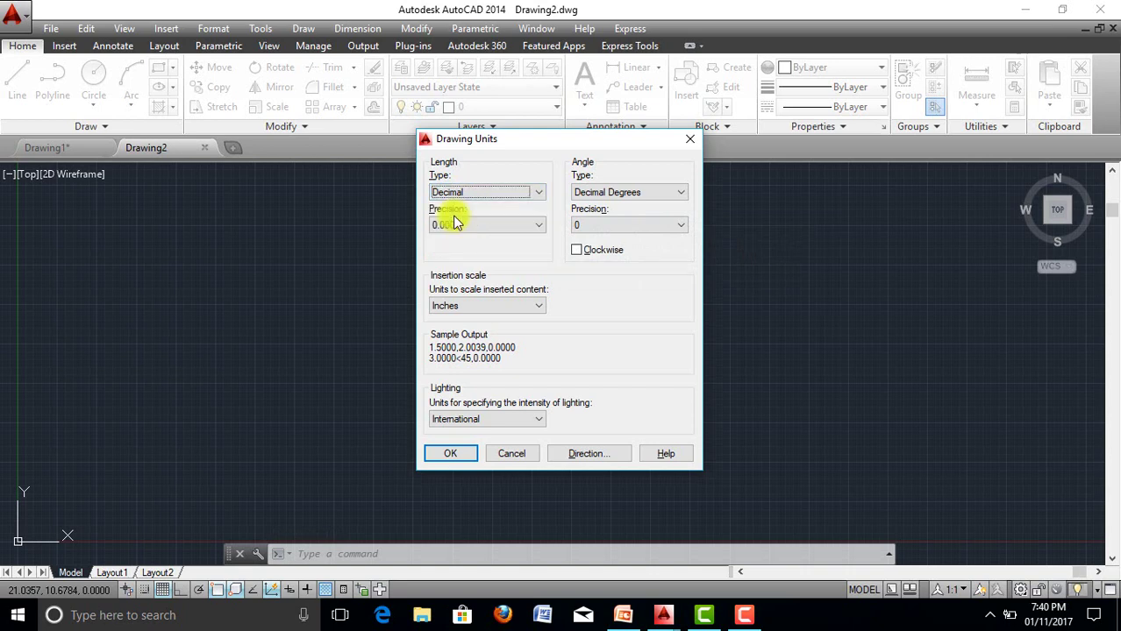
click(509, 225)
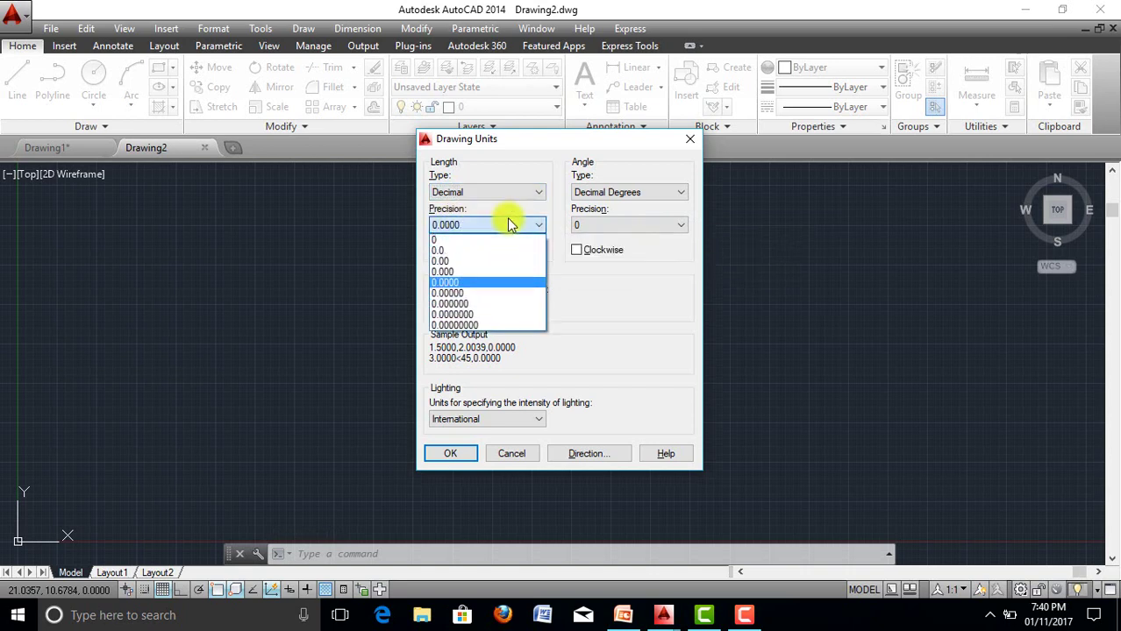
click(452, 262)
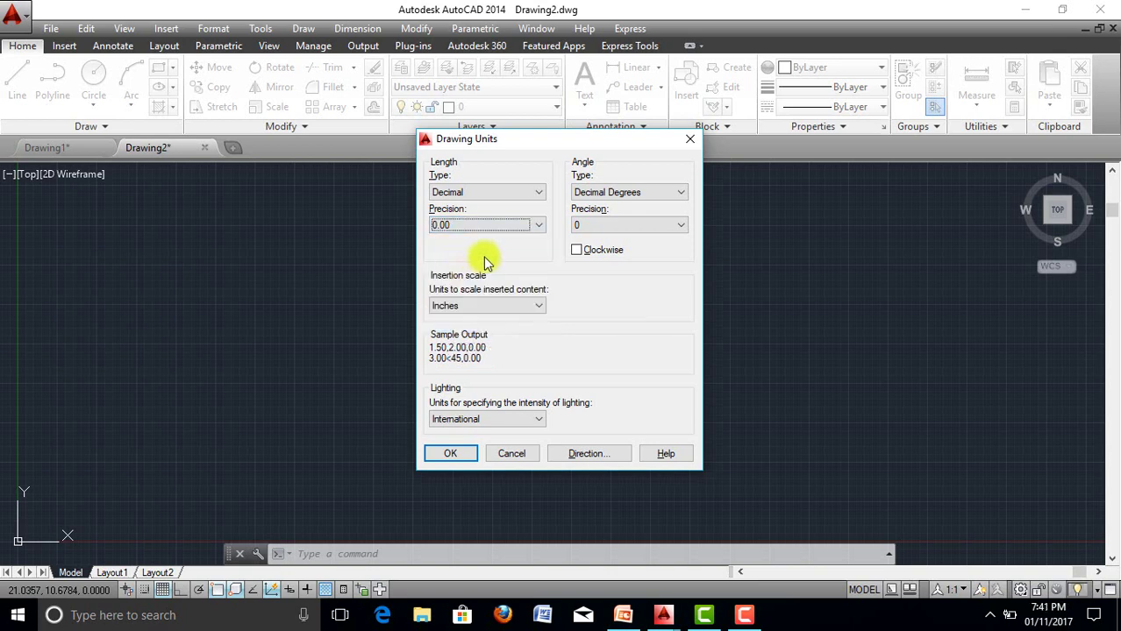
click(539, 308)
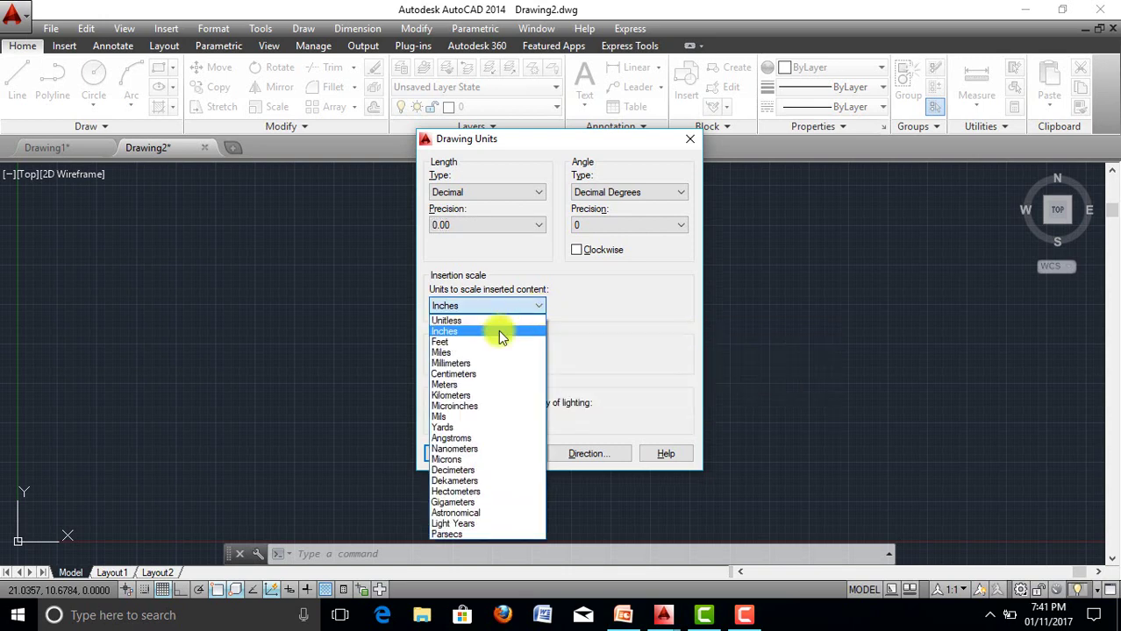
click(462, 385)
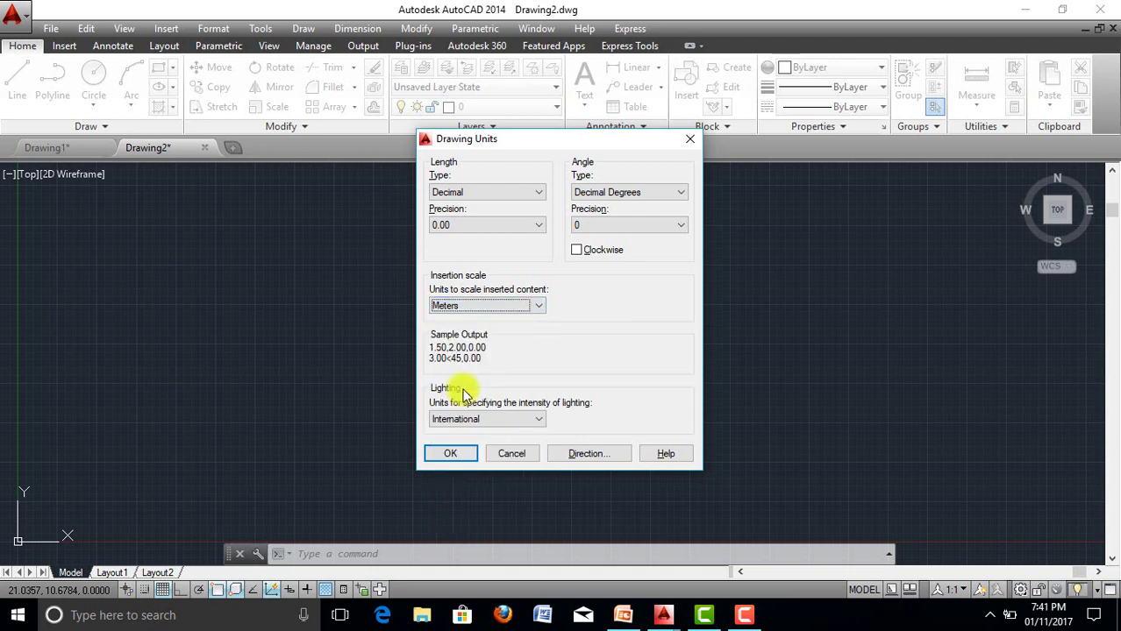
click(453, 453)
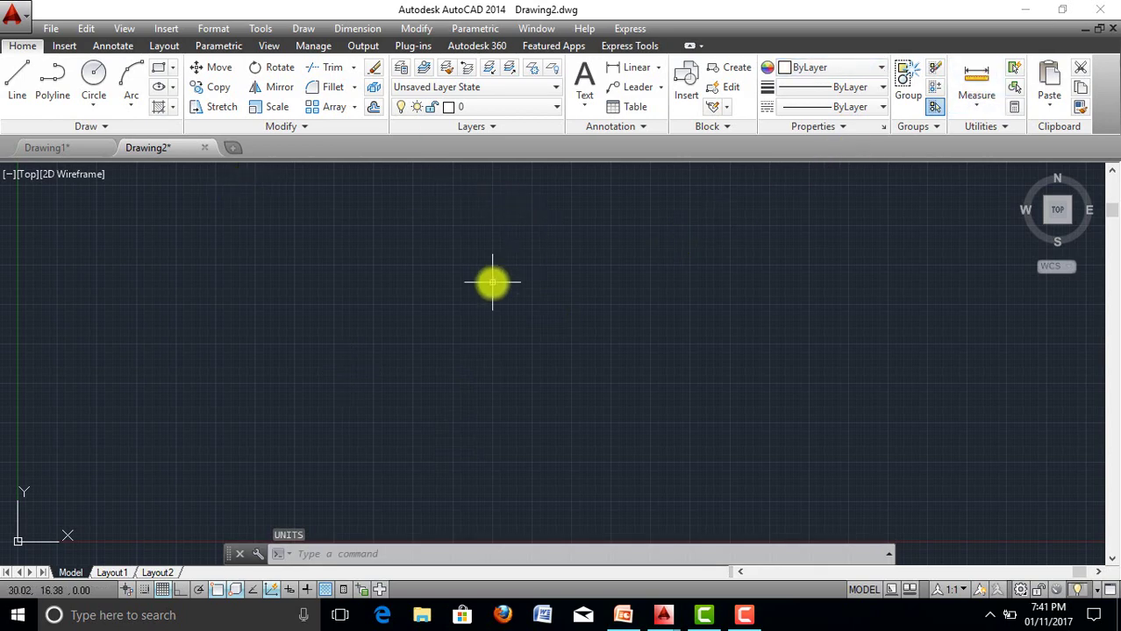
Open Options and browse Files, Display, Plot and Publish and System, ending on Open and Save.
text(o)
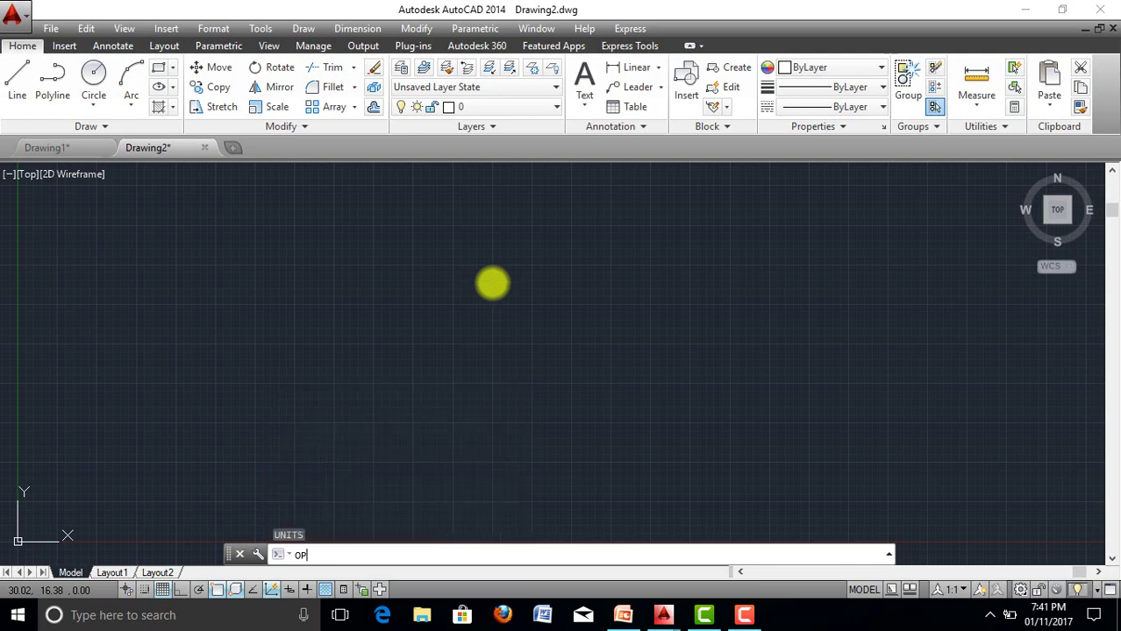
key(Return)
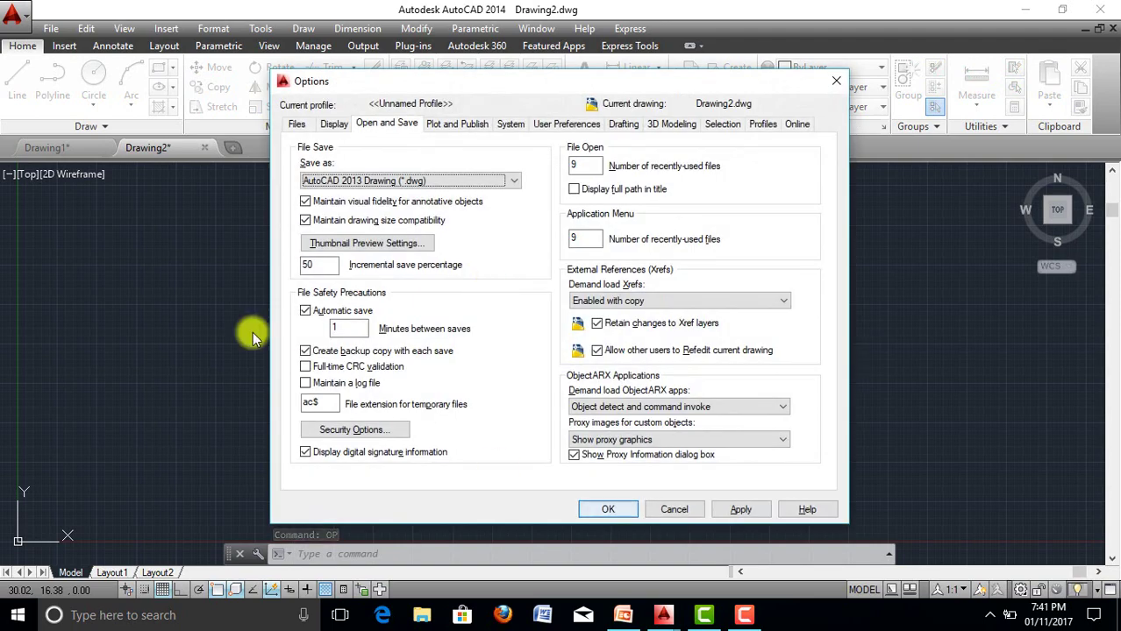
click(296, 124)
click(335, 125)
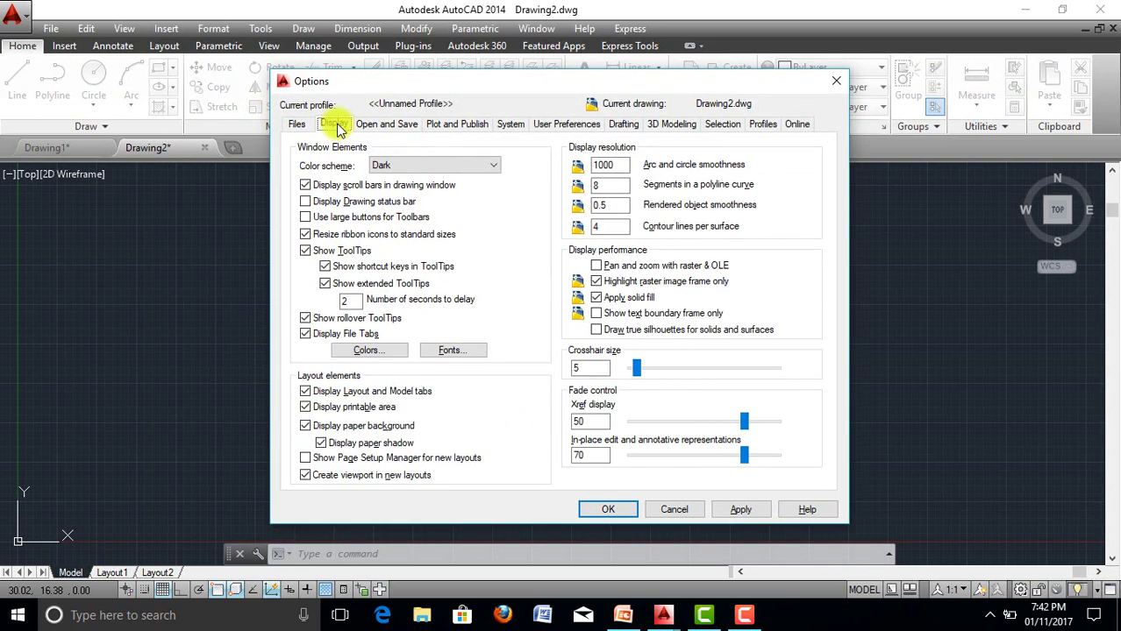
click(386, 124)
click(455, 124)
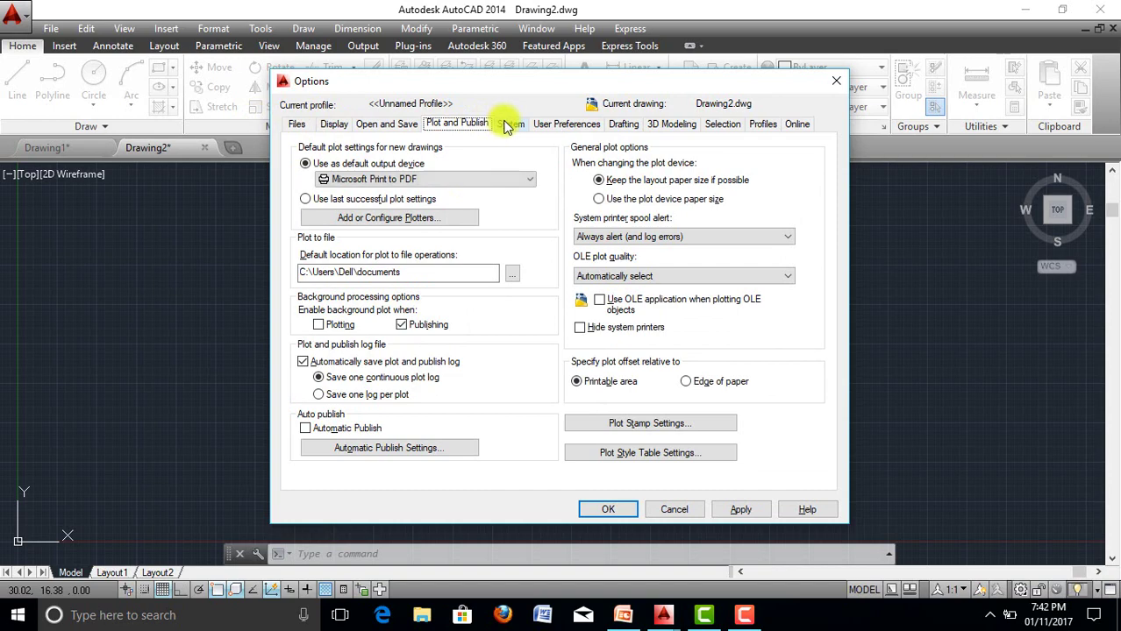
click(507, 124)
click(377, 125)
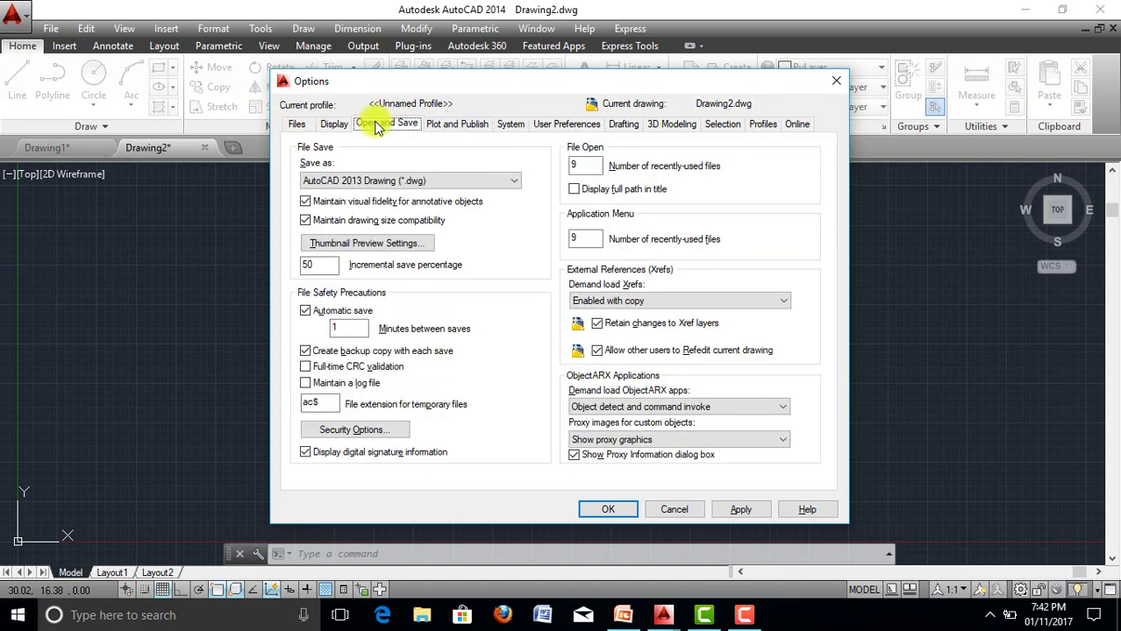
Toggle Automatic save off and back on, then enter a new Minutes between saves value.
click(305, 313)
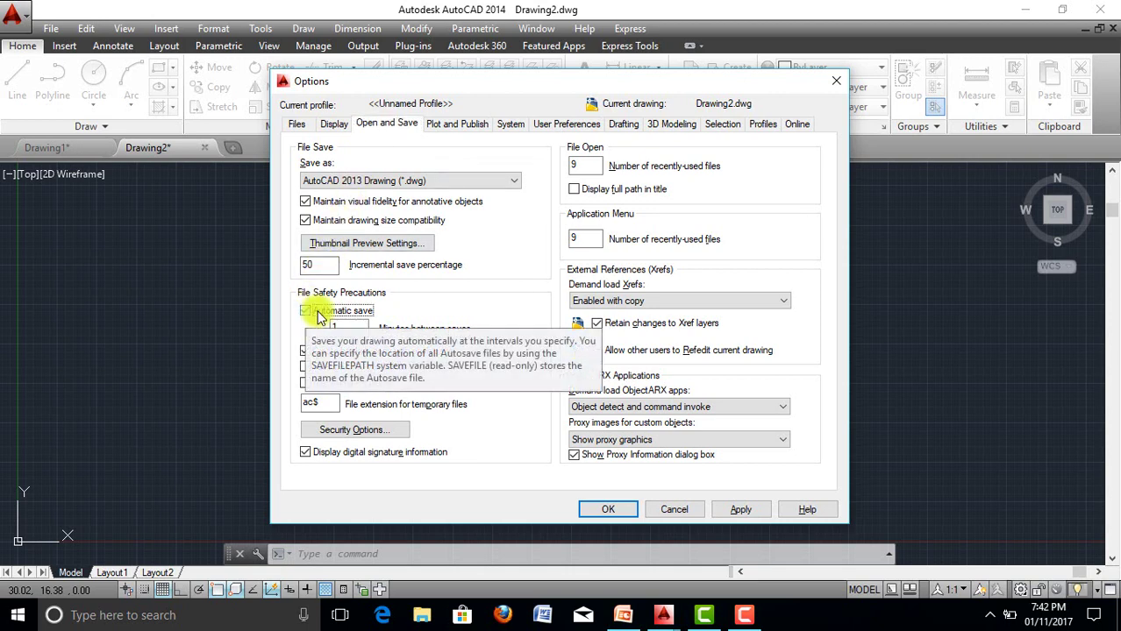
click(305, 312)
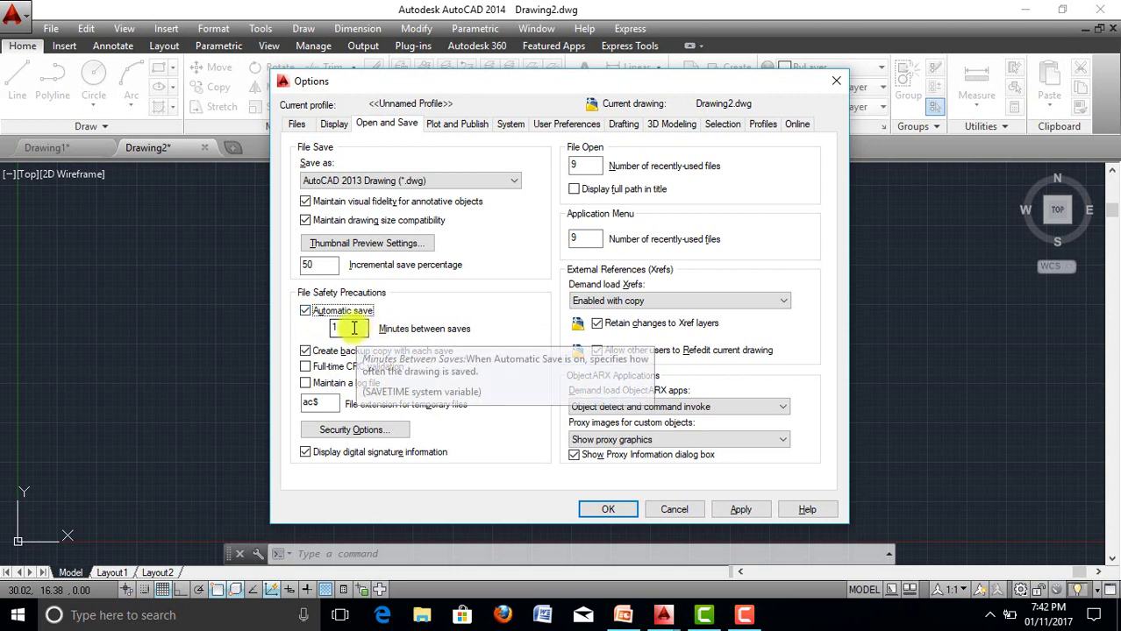
double_click(325, 328)
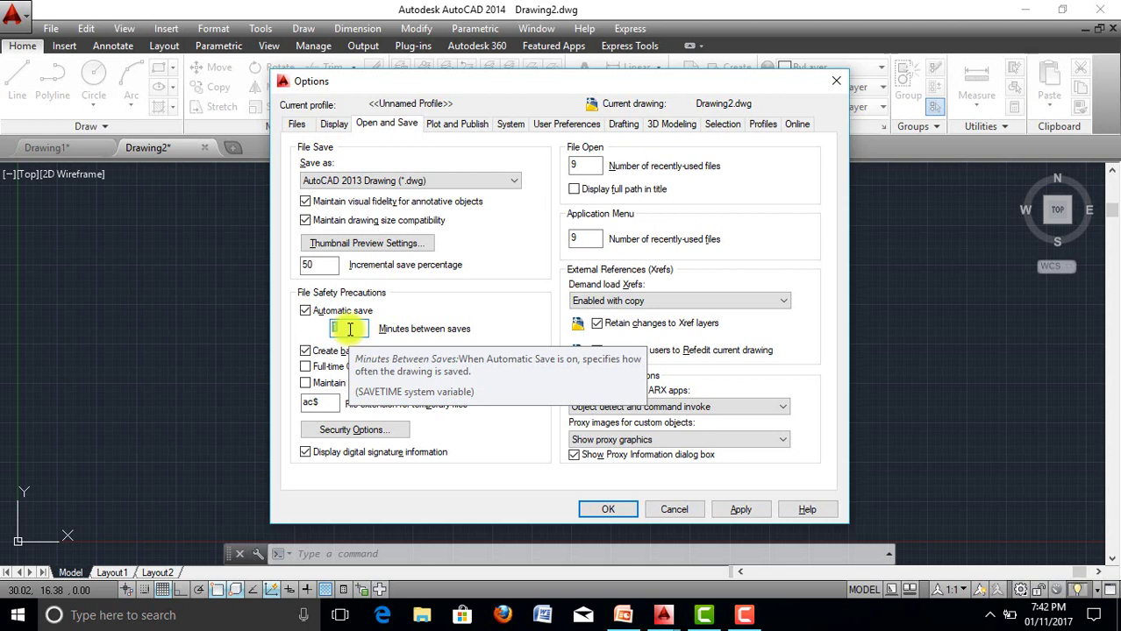
text(1)
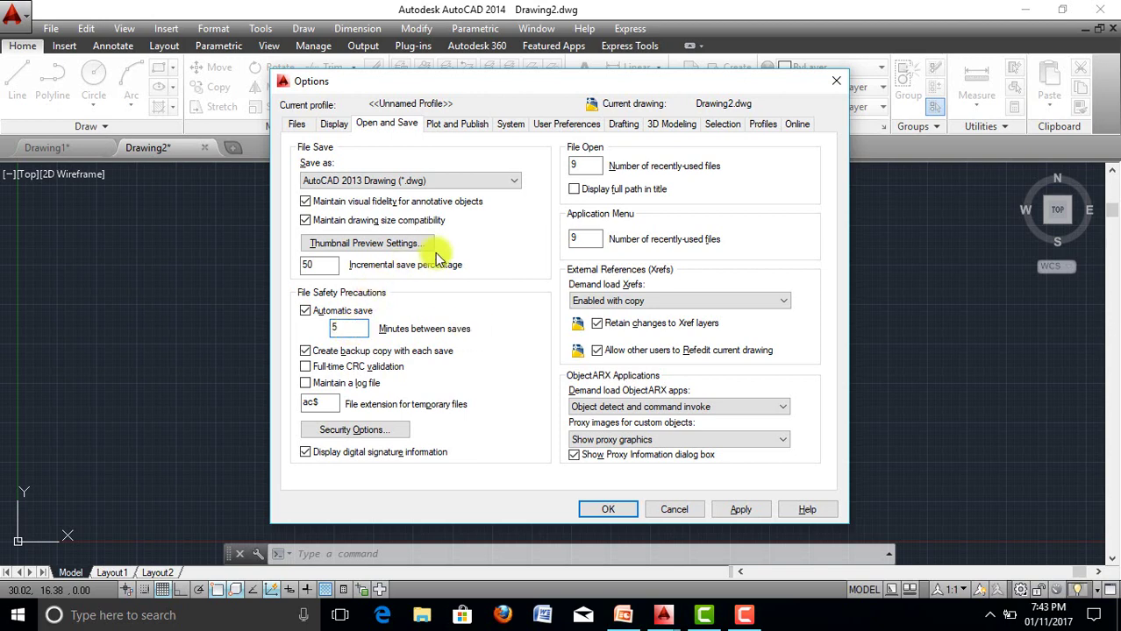
Browse the Options tabs through User Preferences to the Drafting tab.
click(441, 123)
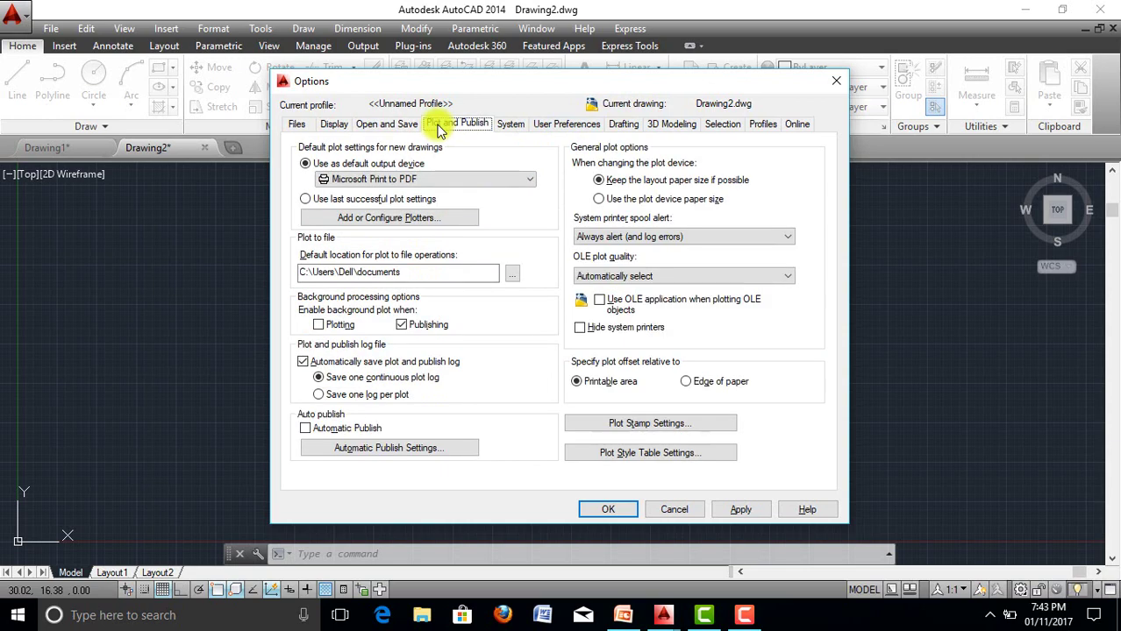
click(392, 126)
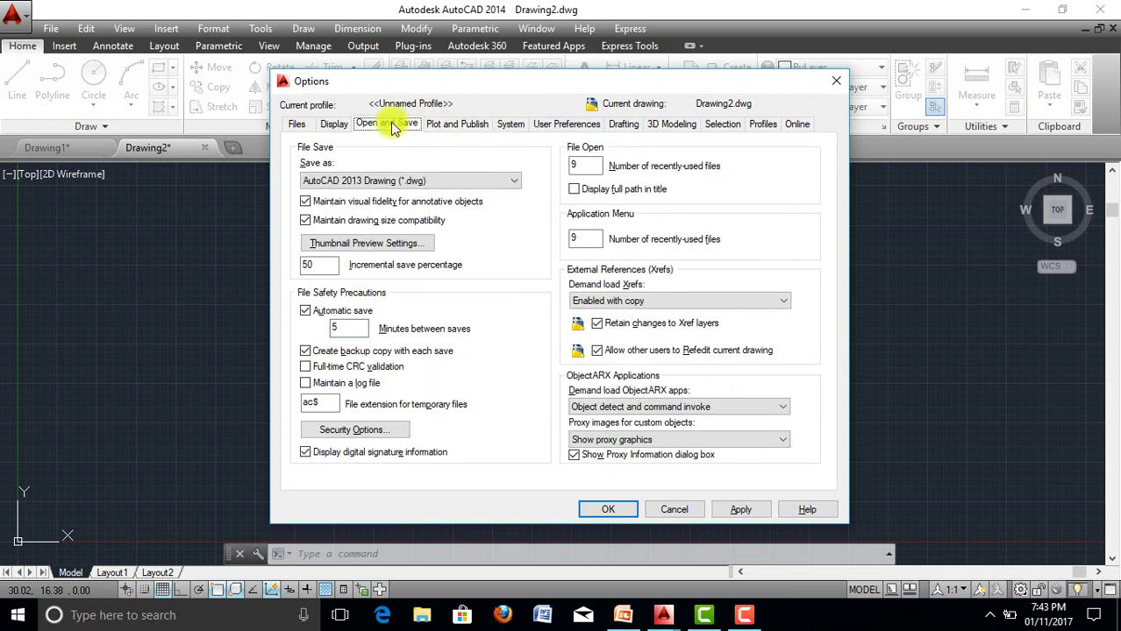
click(443, 123)
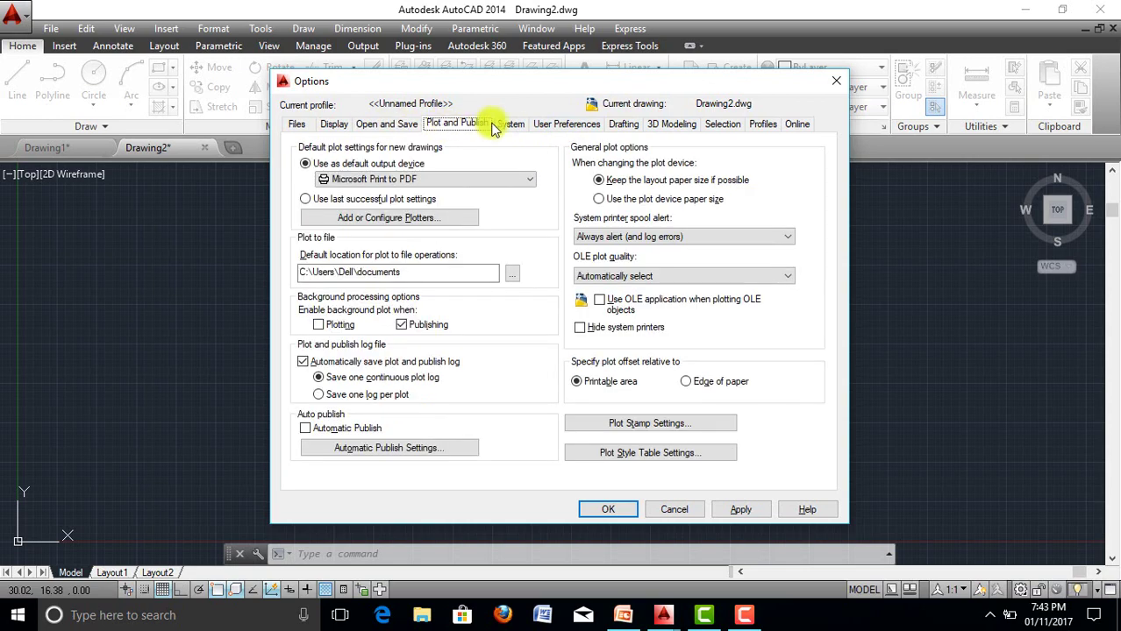
click(504, 127)
click(542, 124)
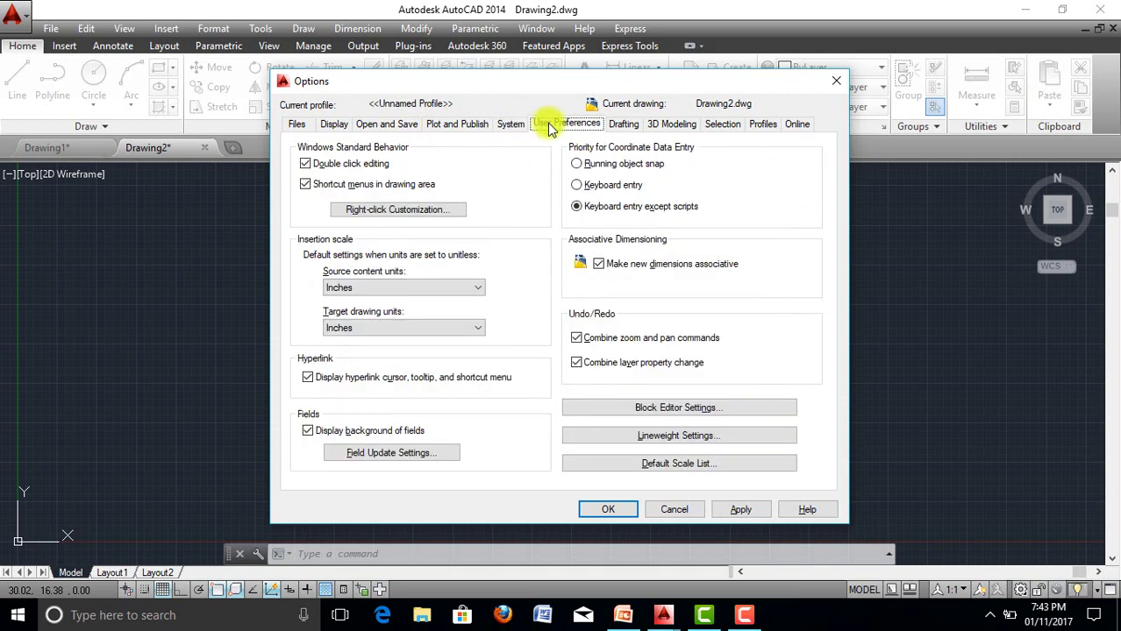
click(620, 125)
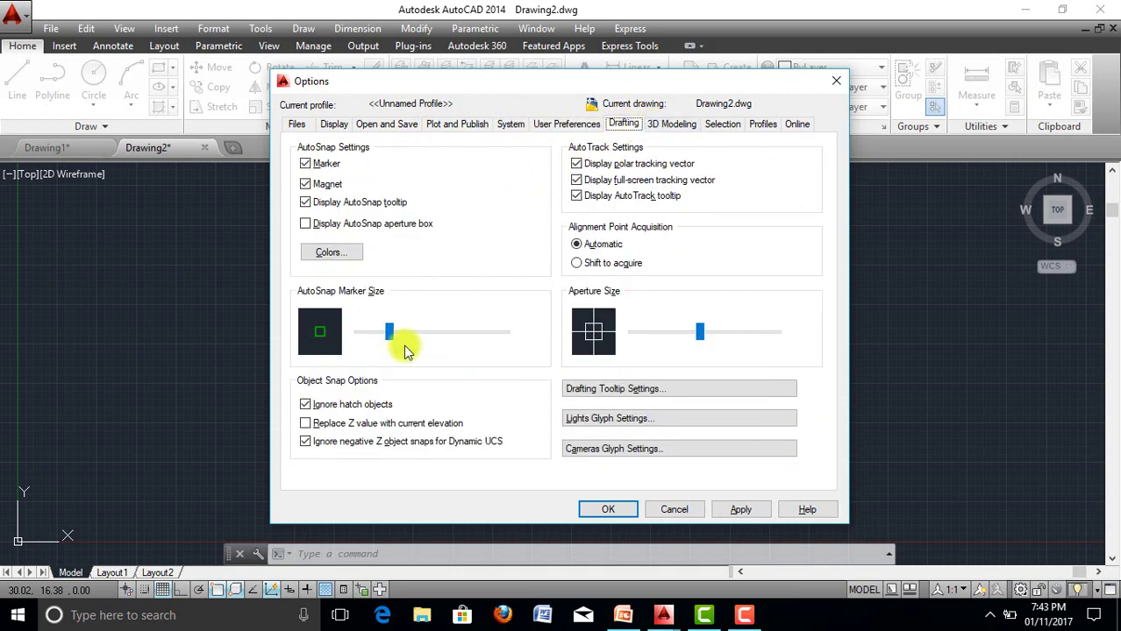
Adjust the AutoSnap marker size and object snap aperture size sliders.
mouse_move(390, 337)
mouse_down()
mouse_move(430, 333)
mouse_move(372, 336)
mouse_up()
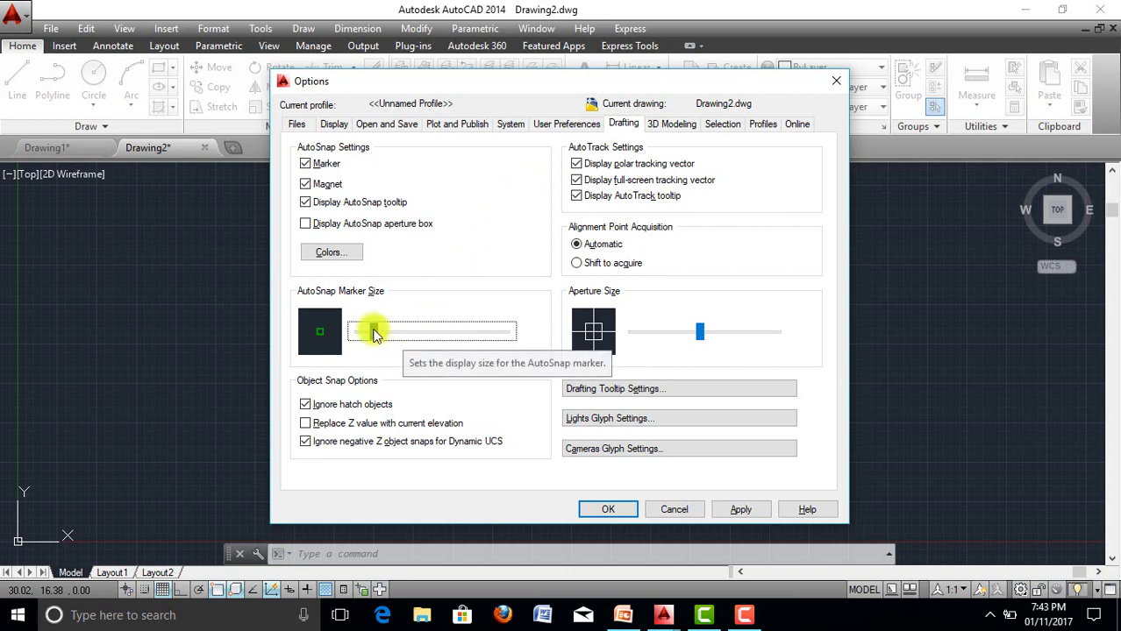
mouse_move(394, 336)
mouse_down()
mouse_move(440, 330)
mouse_move(320, 329)
mouse_move(382, 329)
mouse_up()
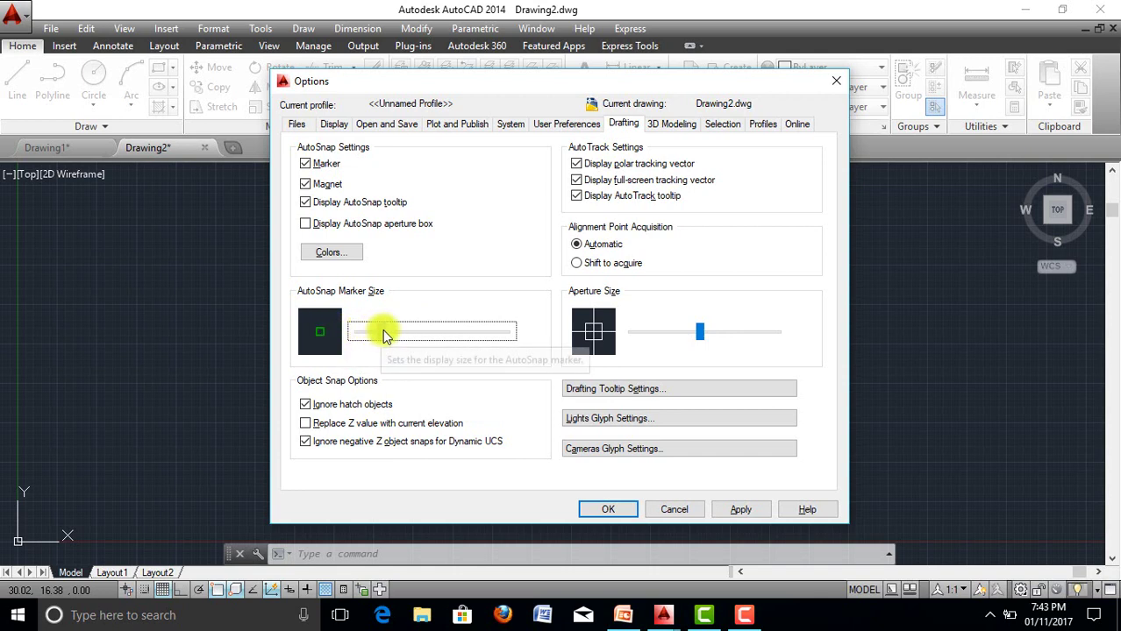
click(706, 336)
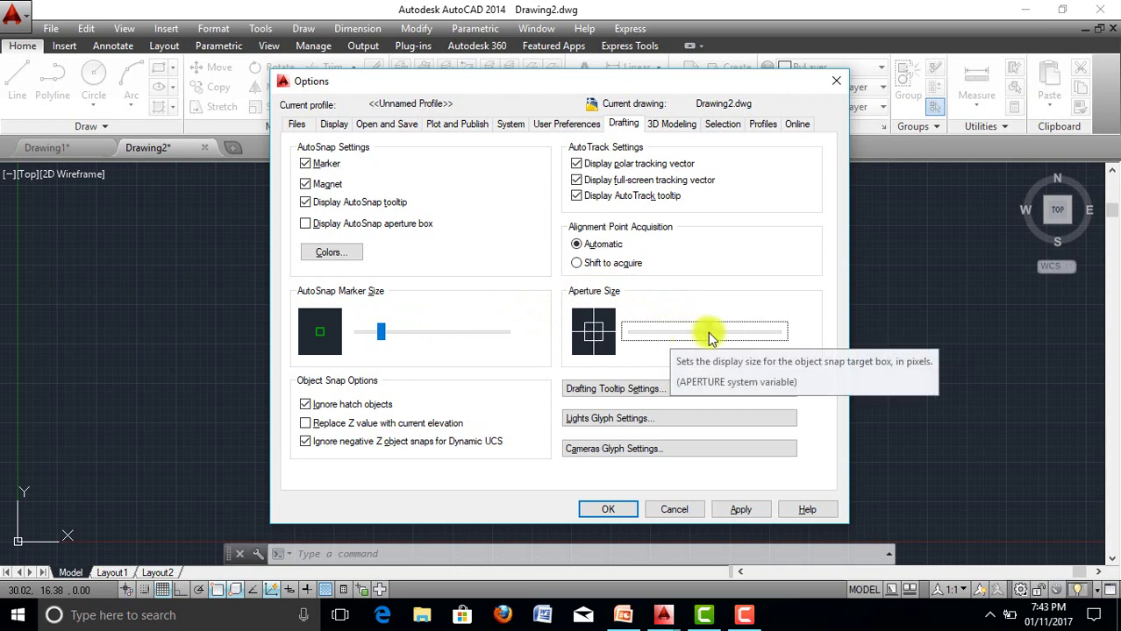
click(681, 335)
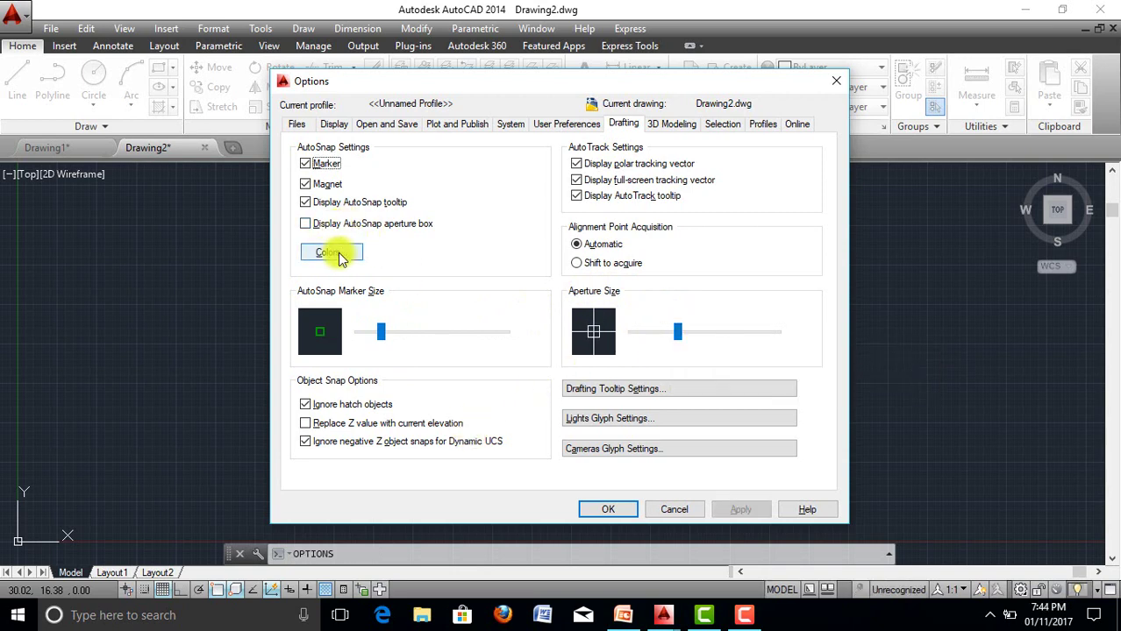
Set the uniform model space background colour to White, then change it to Black and apply.
click(338, 255)
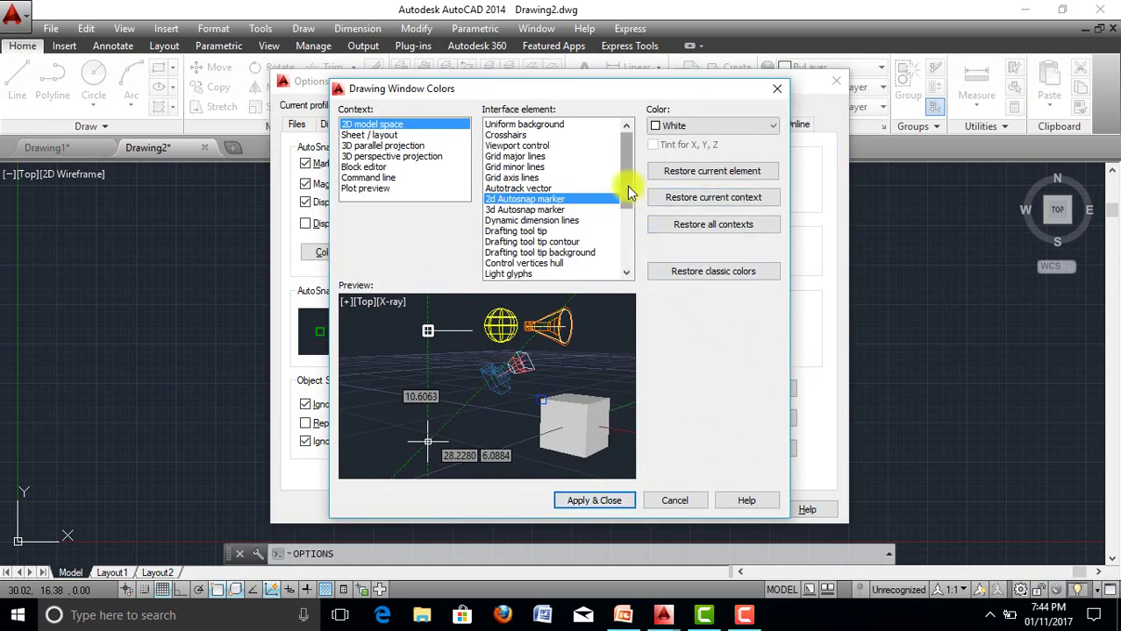
click(527, 124)
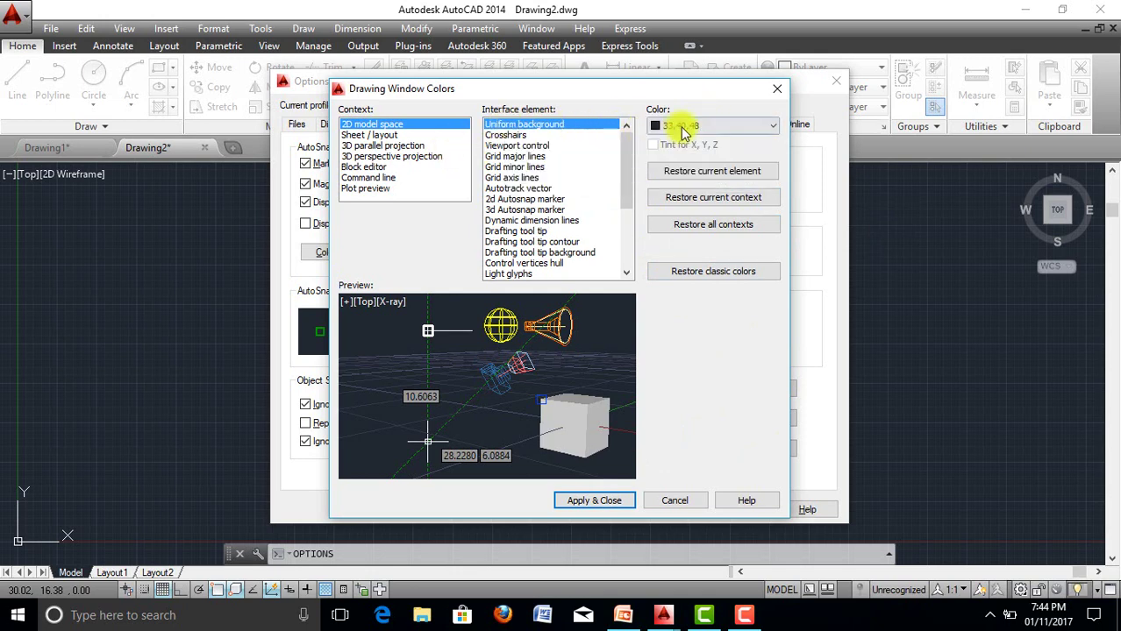
click(683, 127)
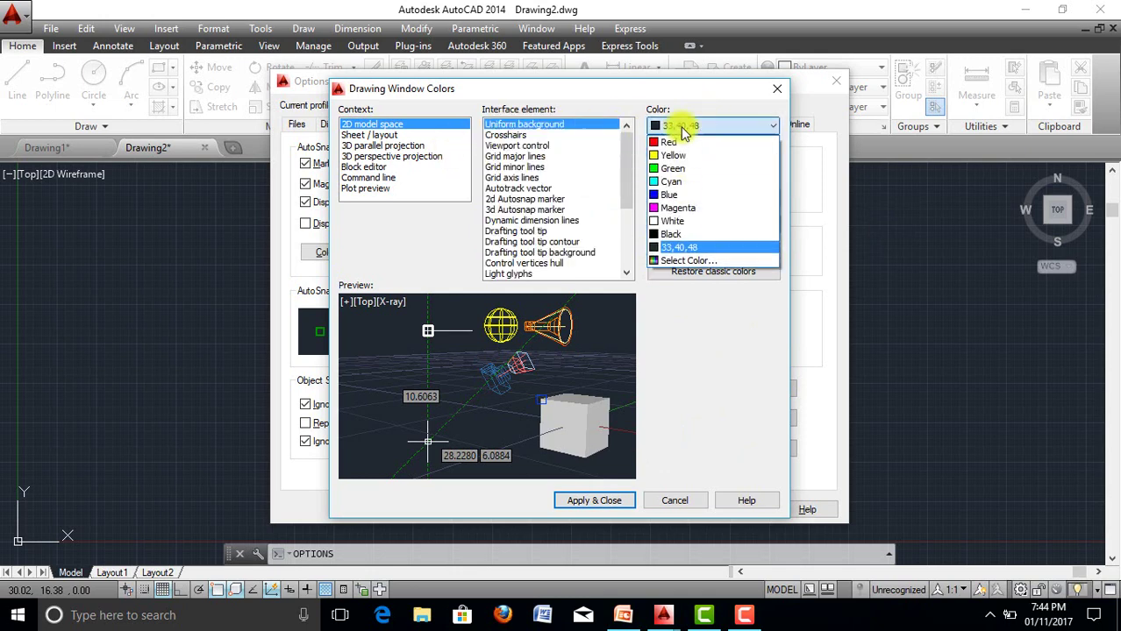
click(673, 223)
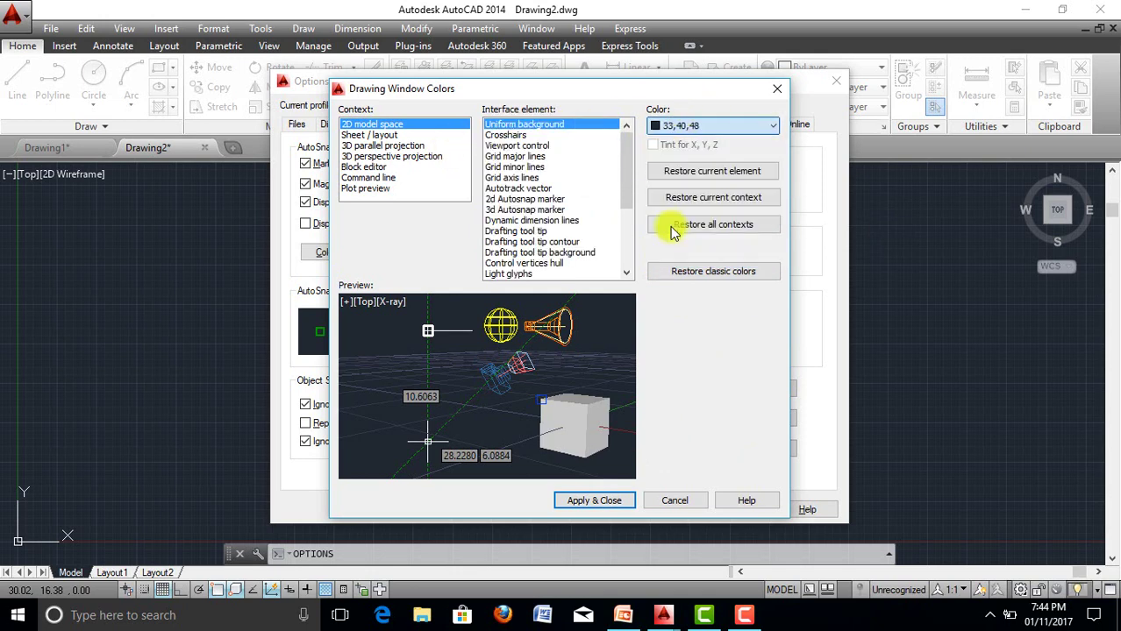
click(593, 500)
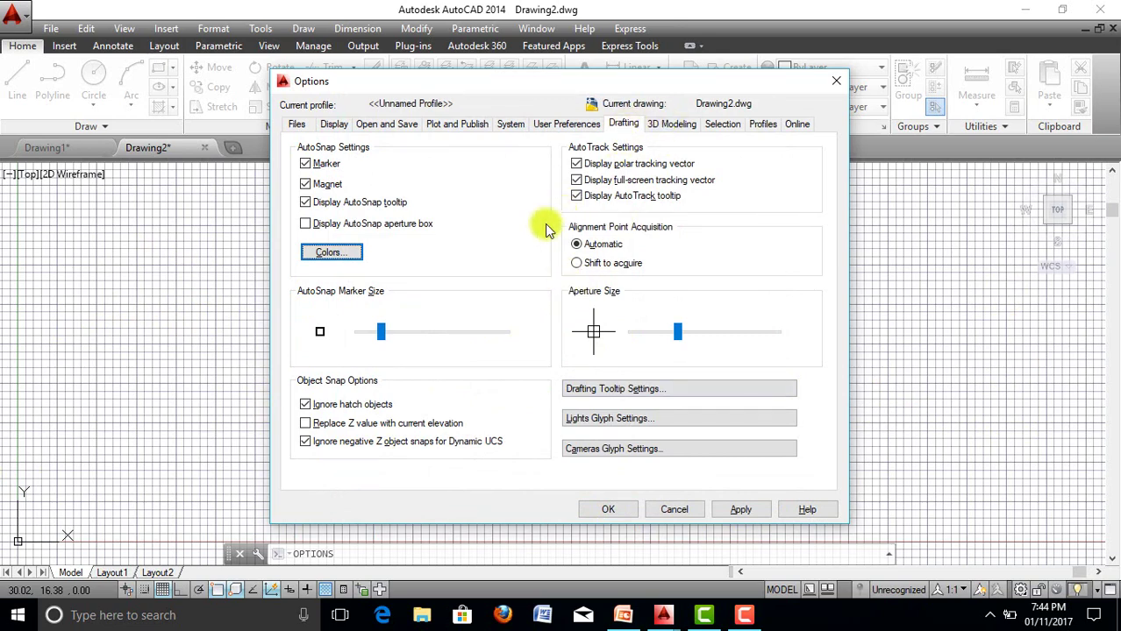
click(320, 254)
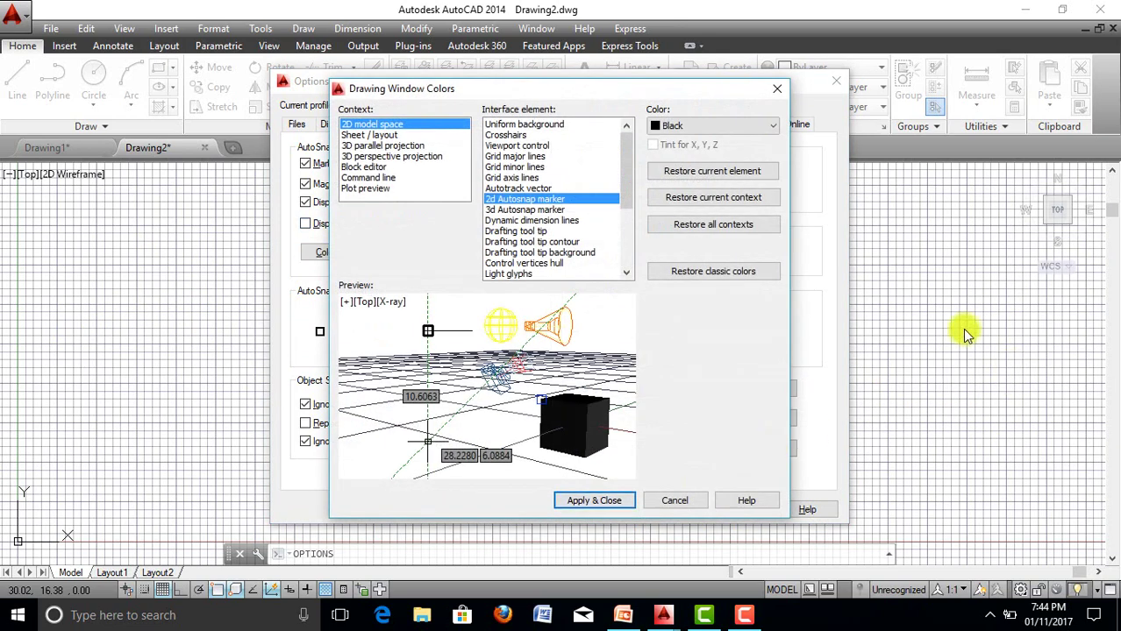
click(562, 126)
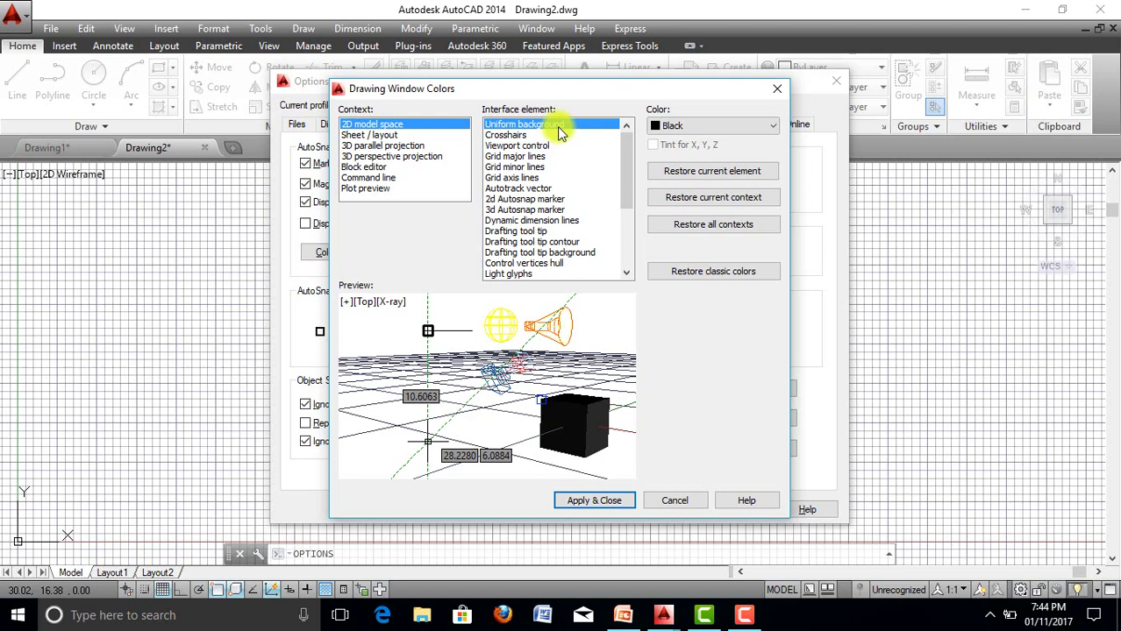
click(701, 127)
click(677, 238)
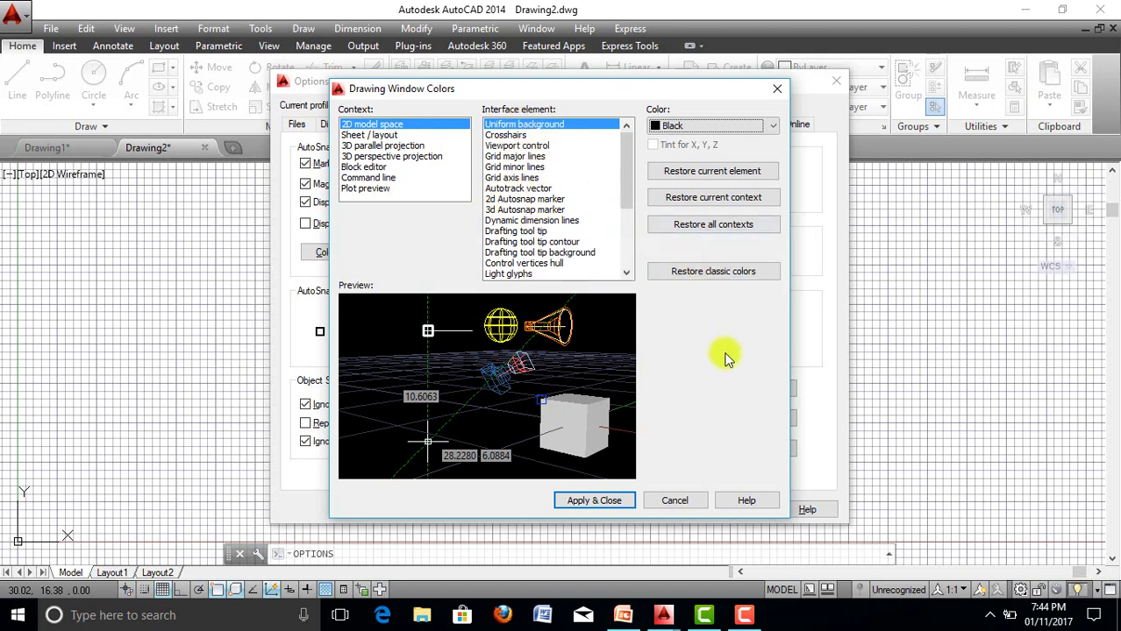
click(595, 502)
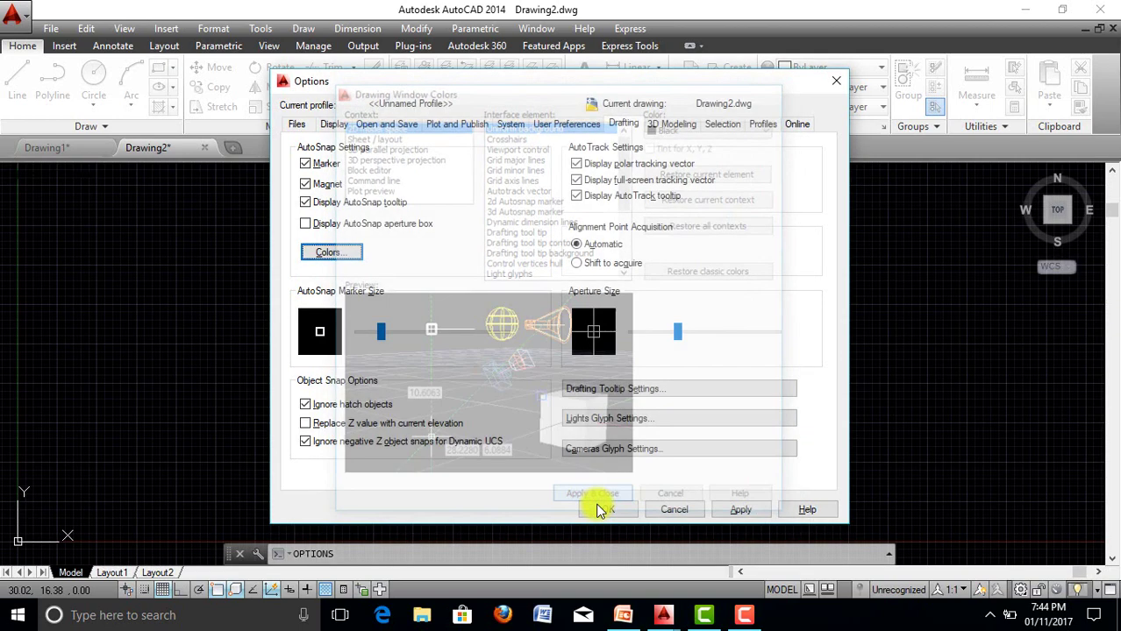
On the Selection tab, enlarge the pickbox slightly, apply, and confirm Options with OK.
click(665, 125)
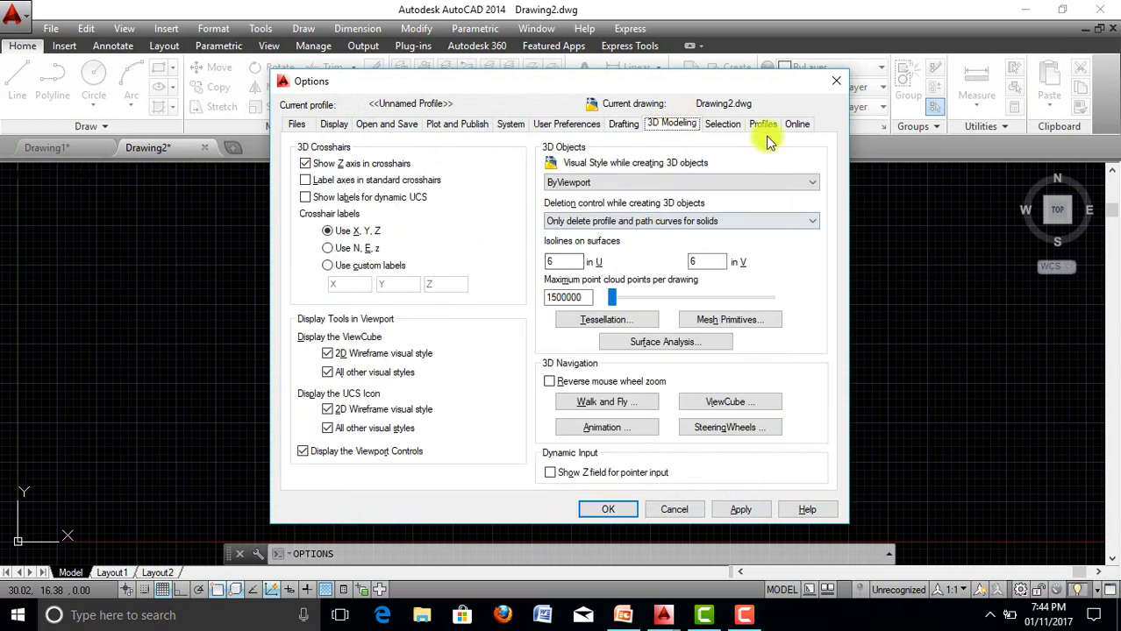
click(733, 124)
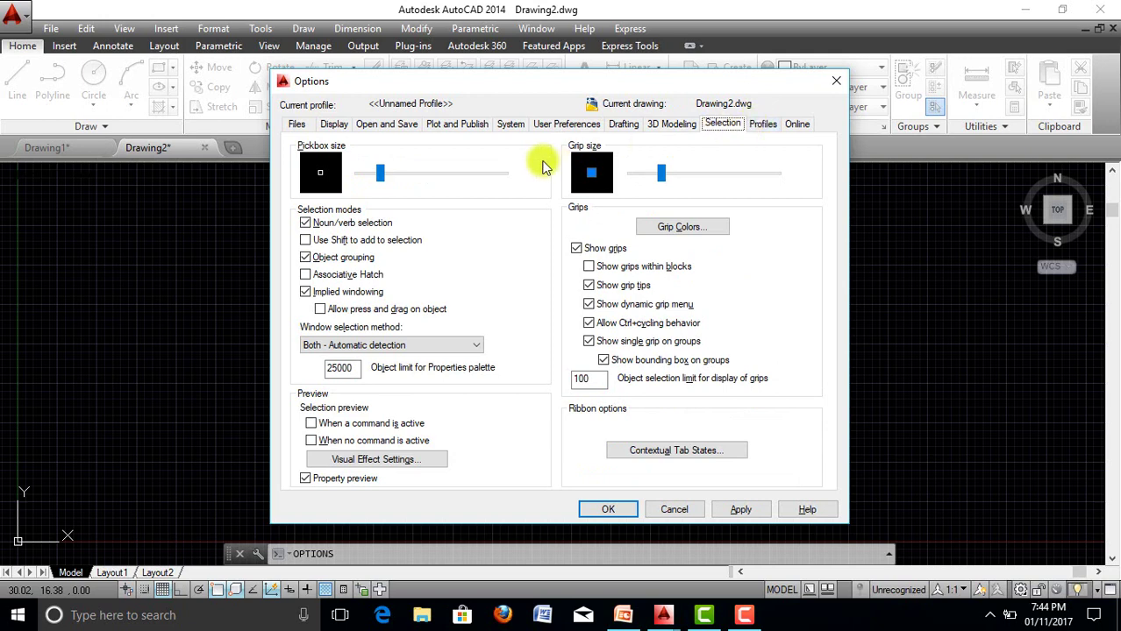
drag(380, 175, 387, 174)
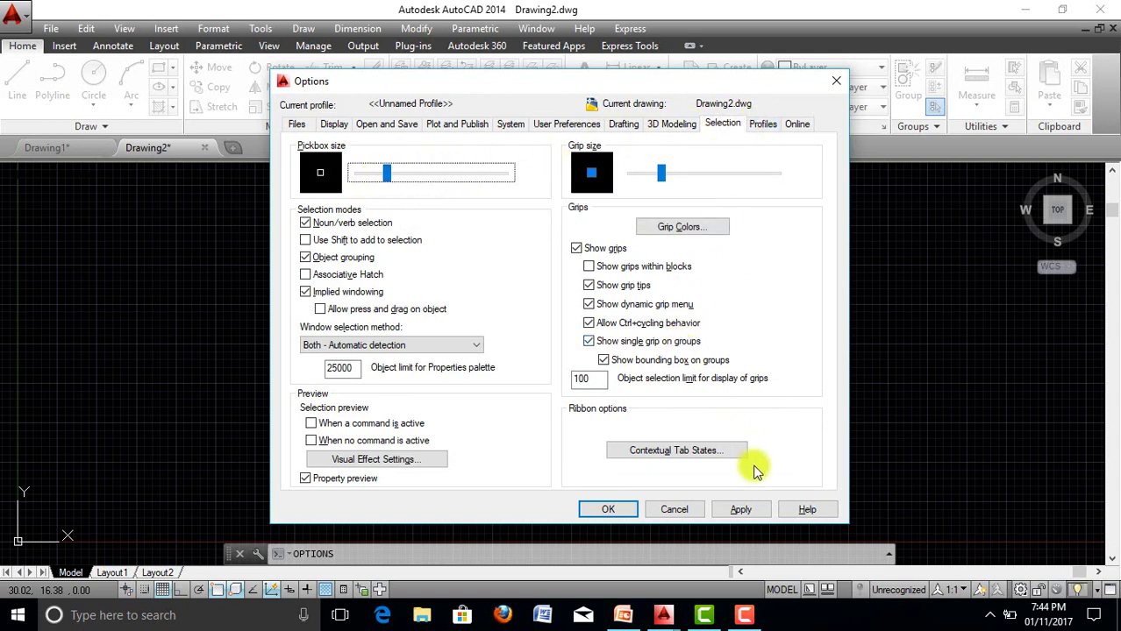
click(741, 509)
click(608, 513)
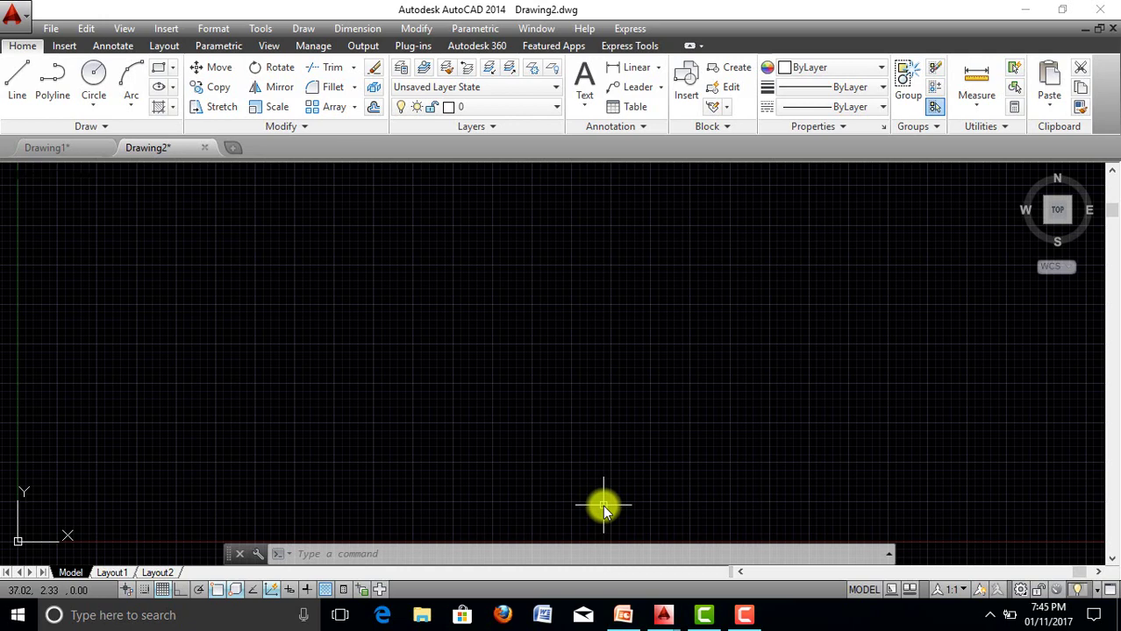
Draw a 100-unit horizontal line with Ortho on using the L command.
text(l)
key(Return)
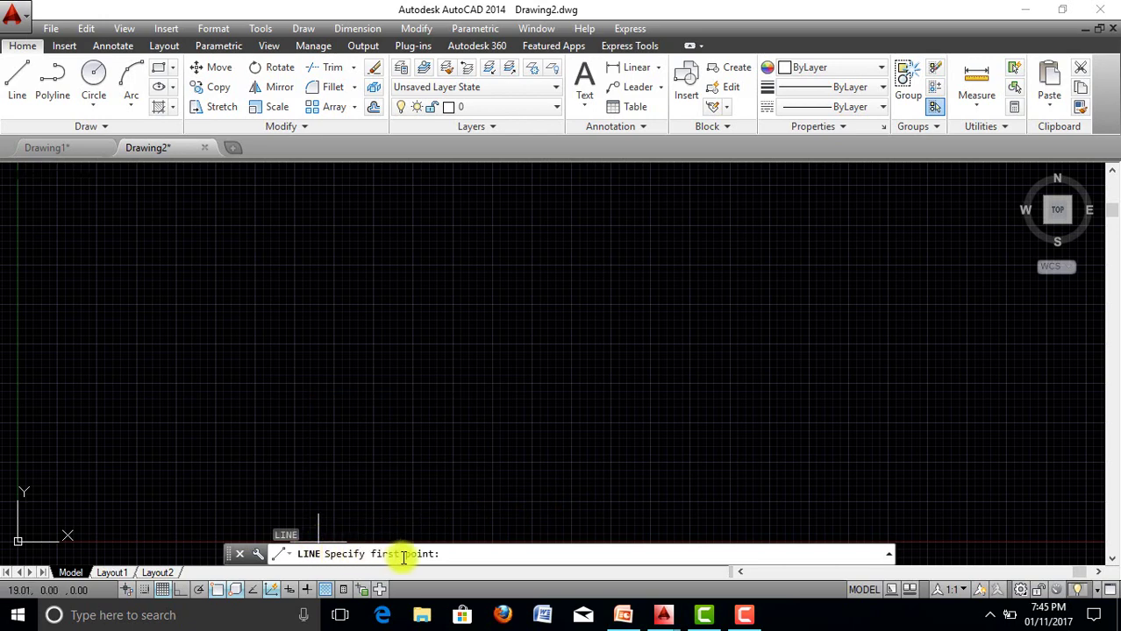
click(182, 284)
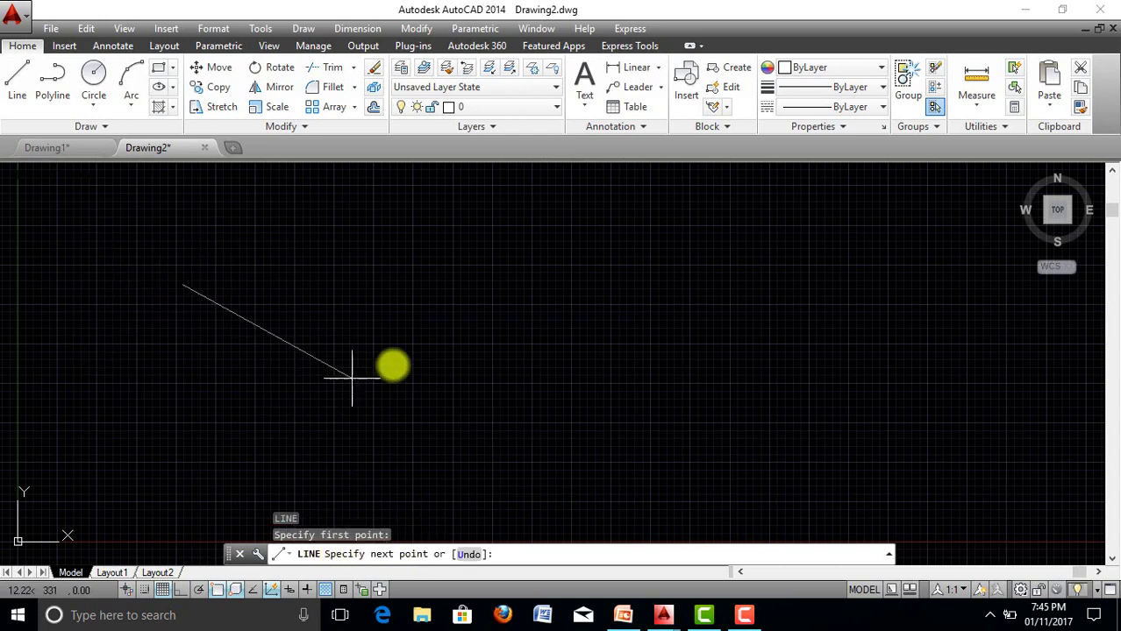
click(181, 594)
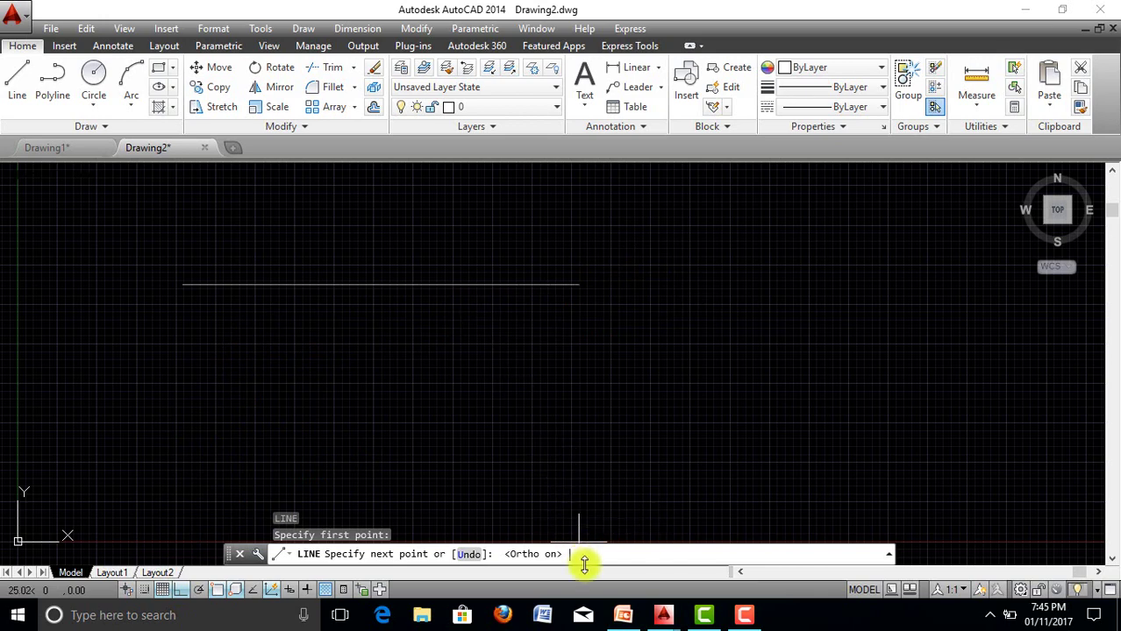
text(100)
key(Return)
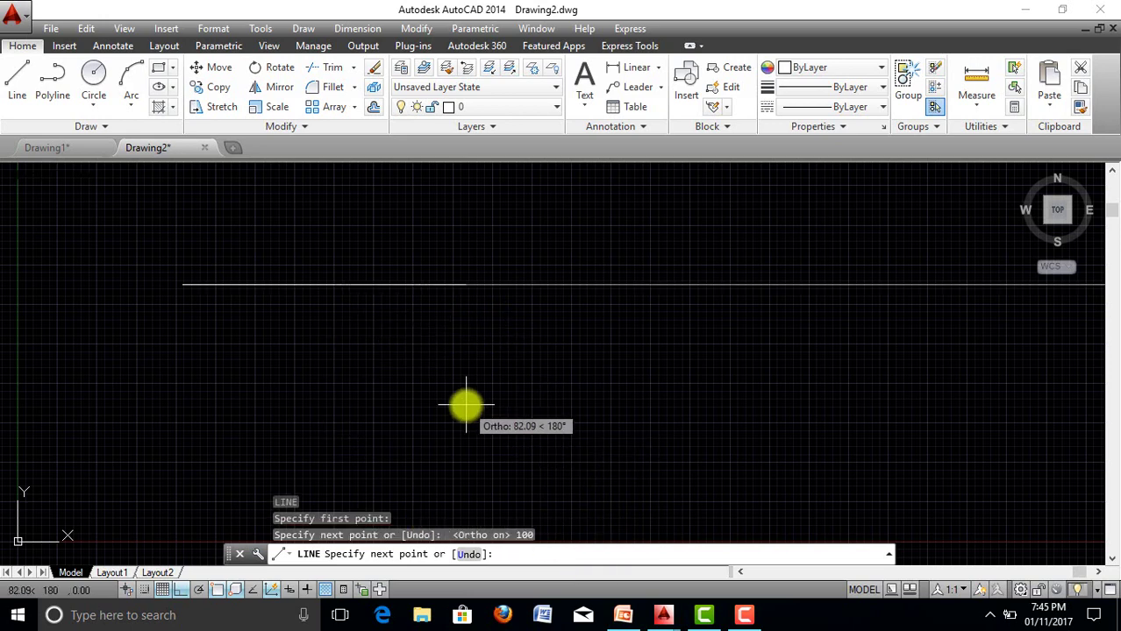
key(Escape)
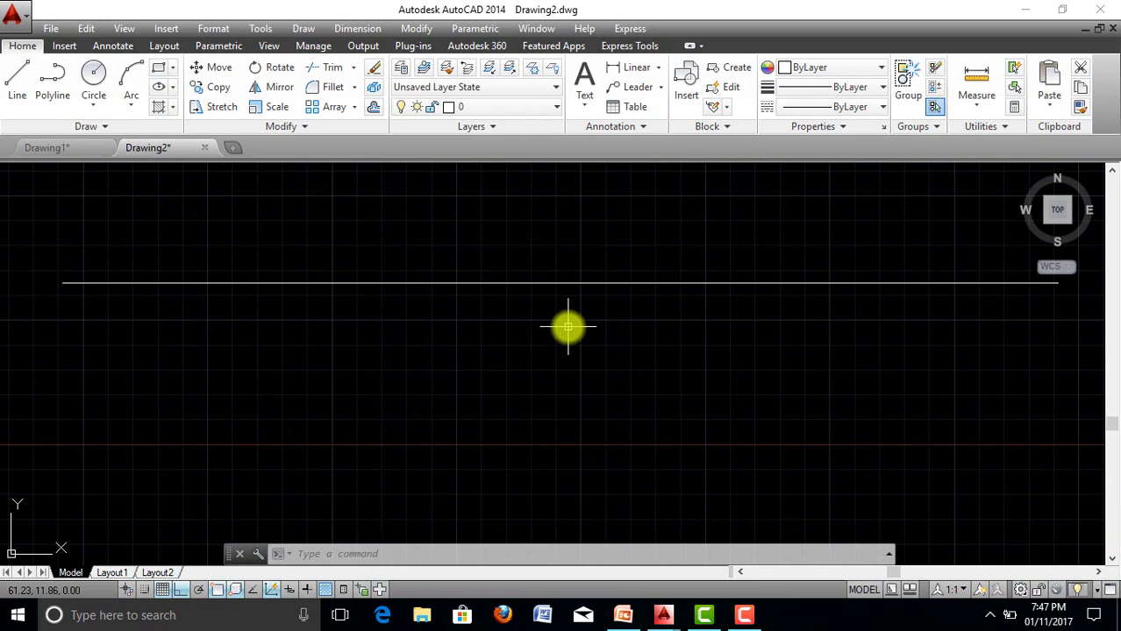
Place a radius-5 circle centred below the line, left of the drawing's centre.
text(c)
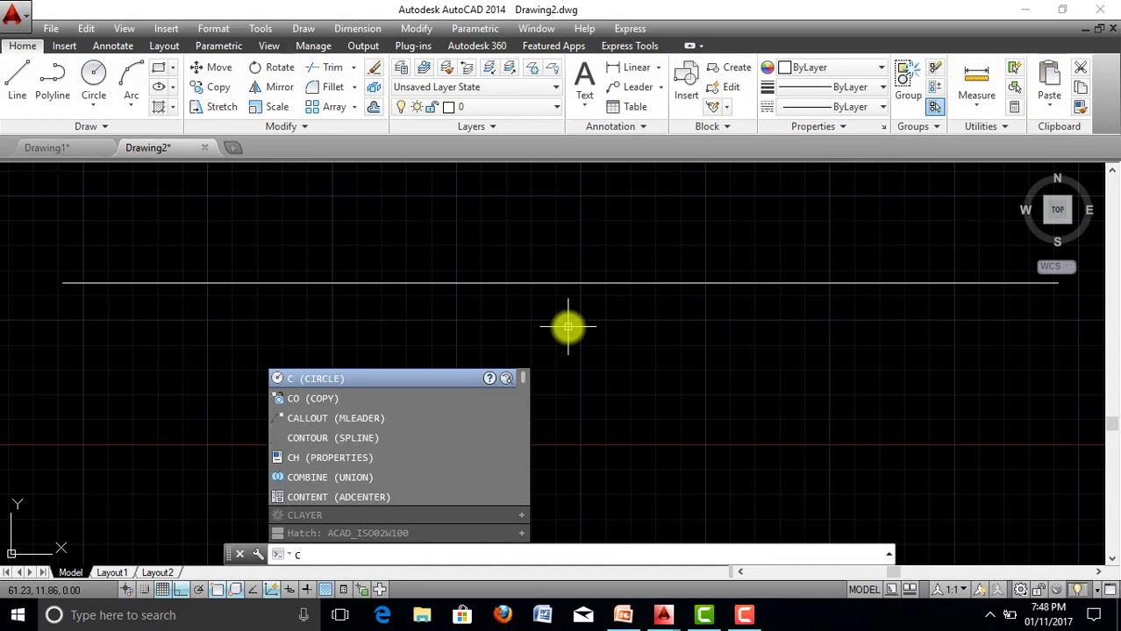
click(326, 376)
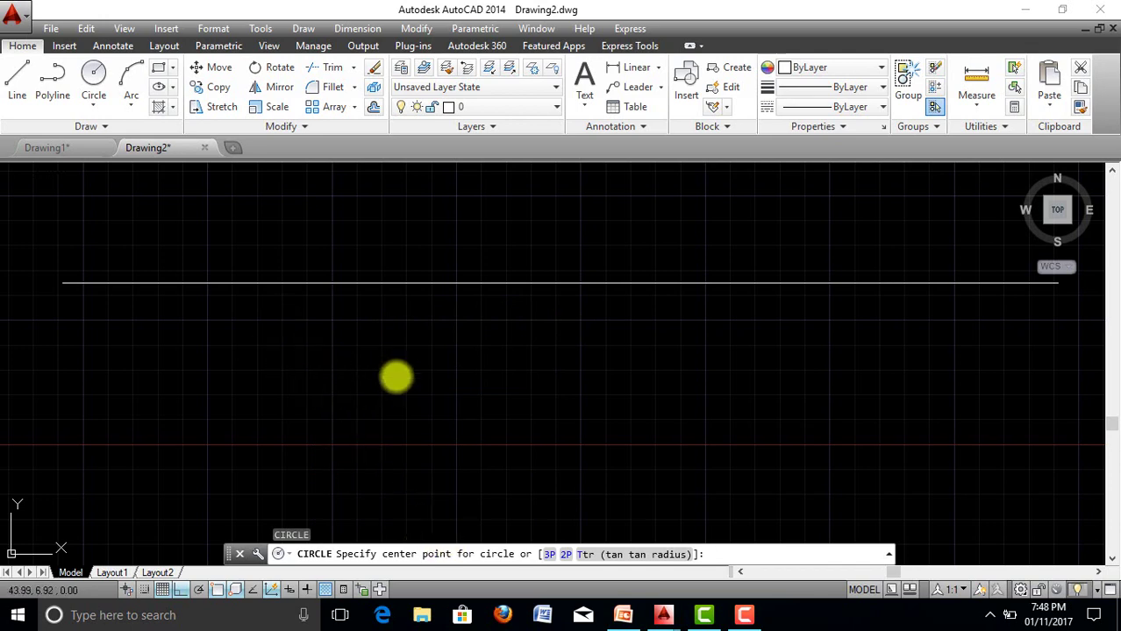
click(395, 376)
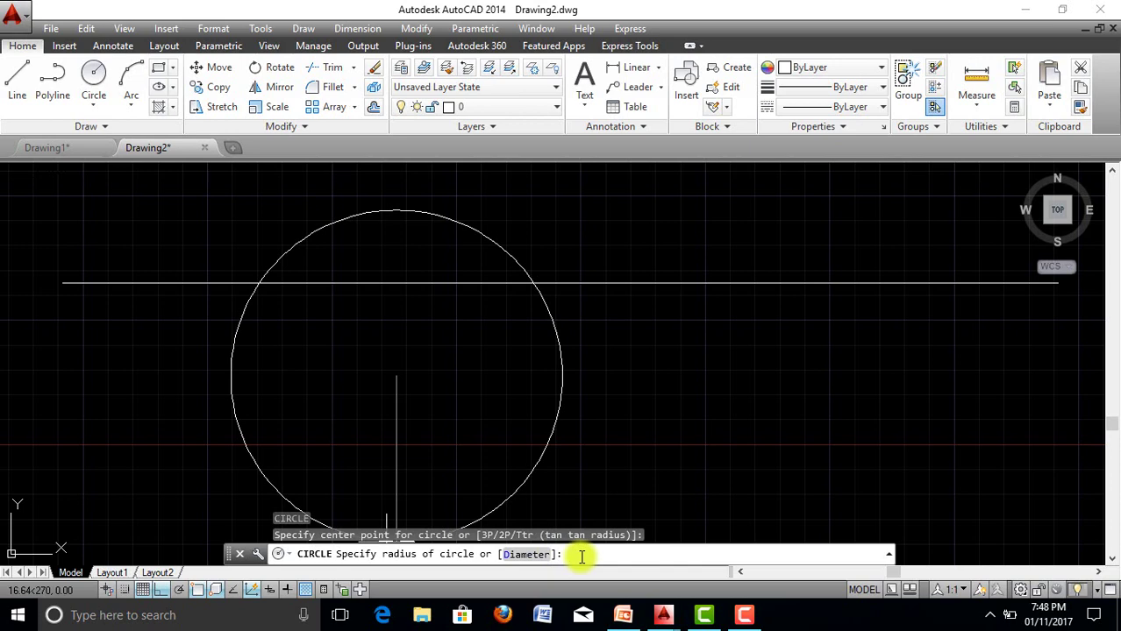
text(5)
key(Return)
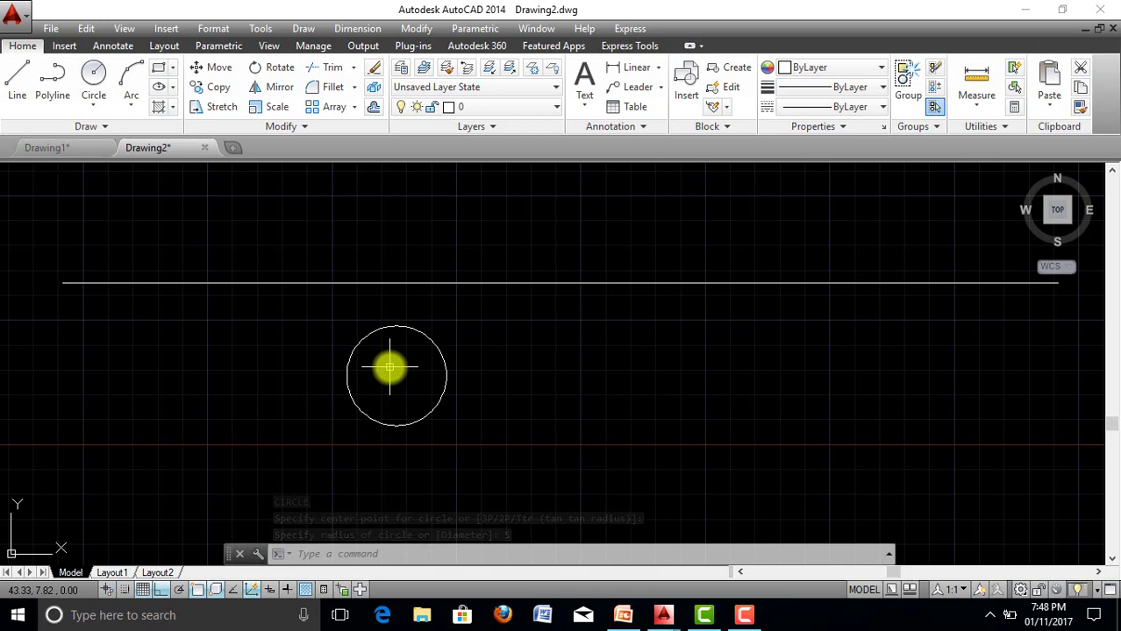
text(A)
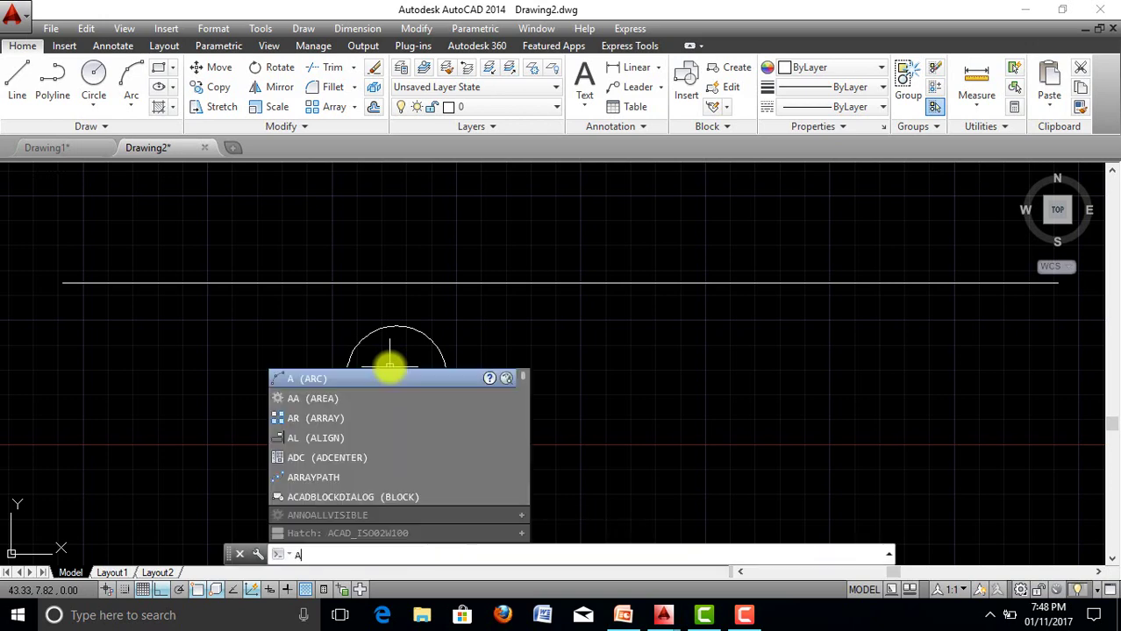
Draw a three-point arc beside the circle, rising to the line and curving down to the right.
click(308, 383)
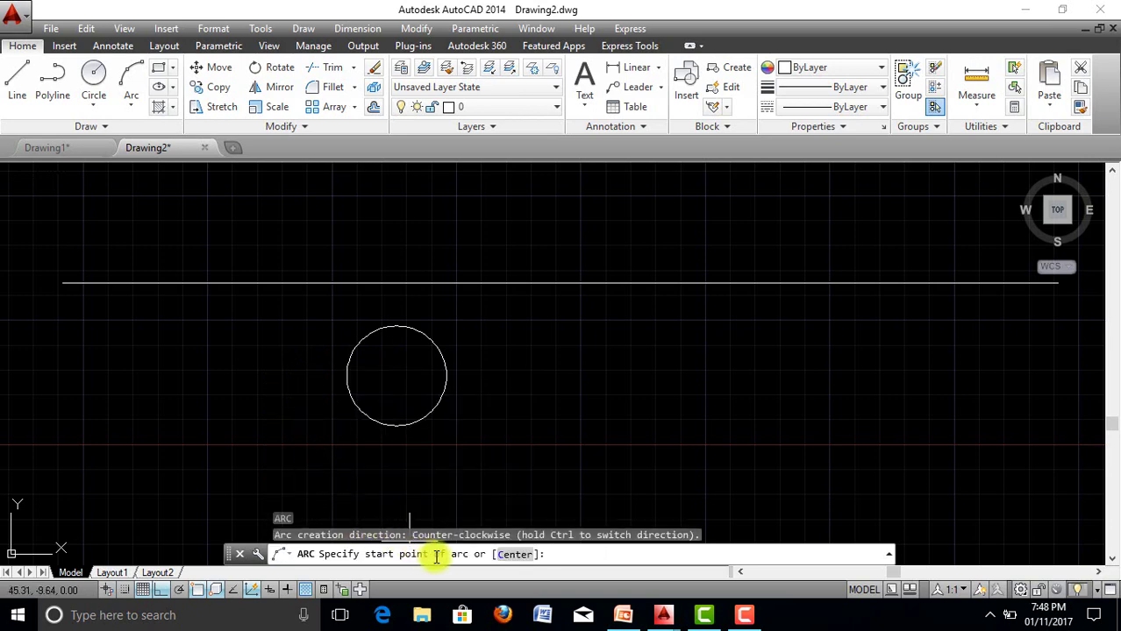
click(529, 381)
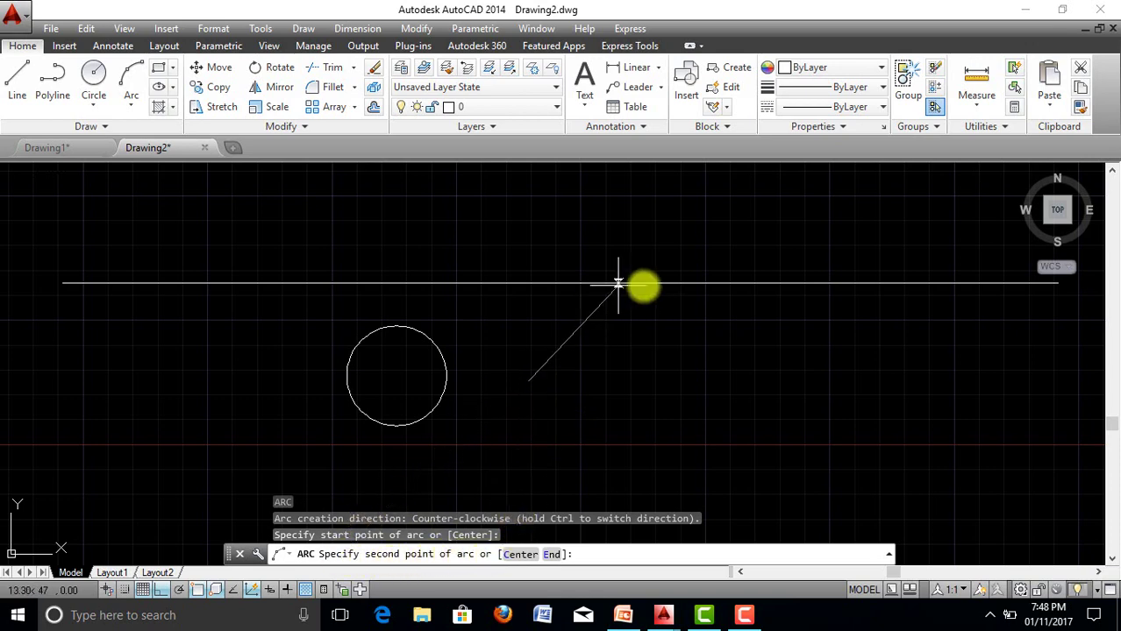
click(661, 310)
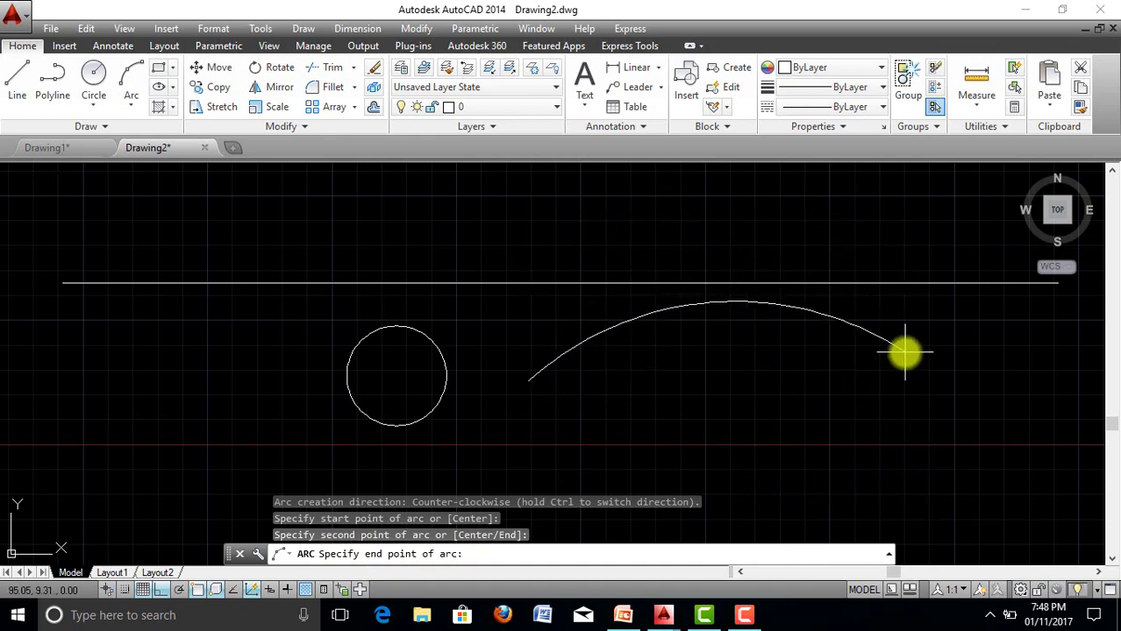
click(1002, 410)
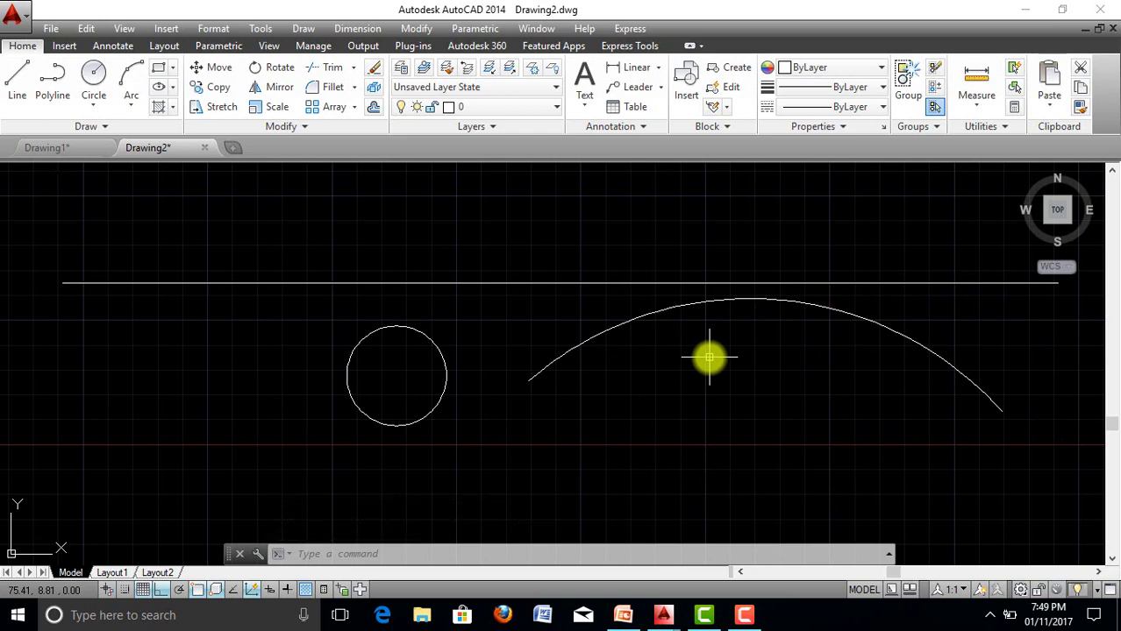
Draw a 5 wide by 10 tall rectangle (REC, @5,10) straddling the line near its left end.
text(REC)
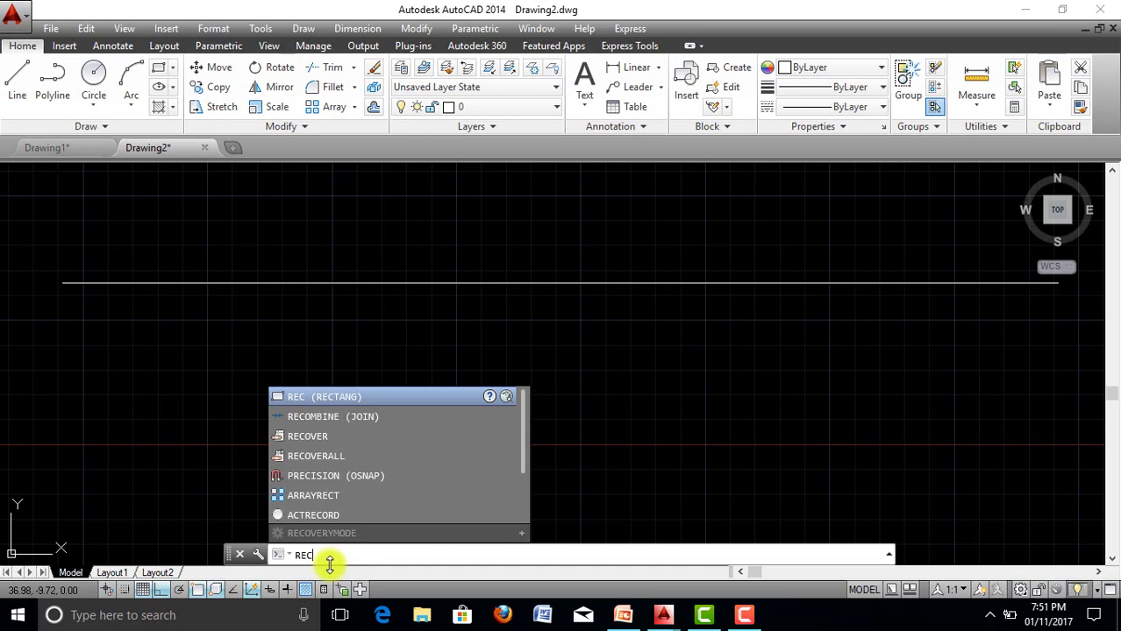
key(Return)
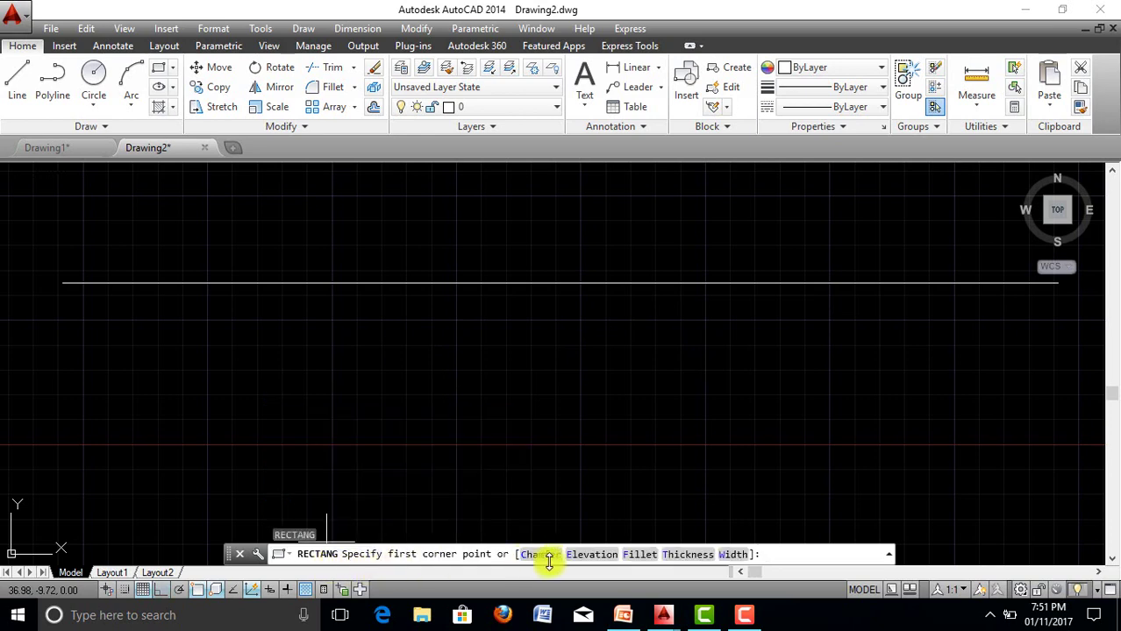
click(211, 319)
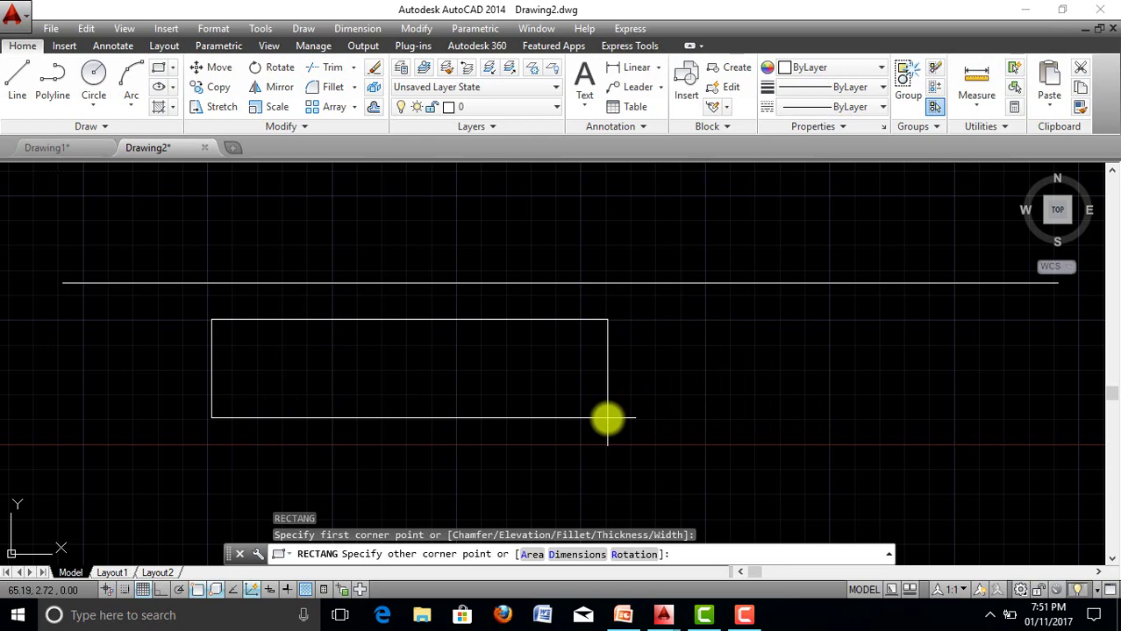
text(@)
text(5,10)
key(Return)
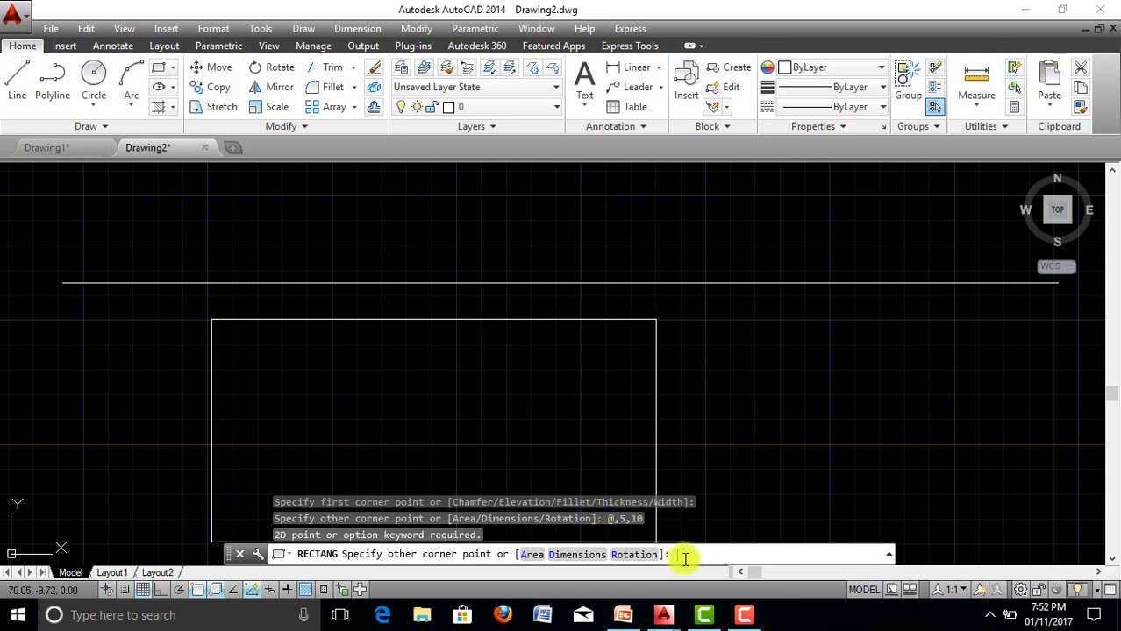
text(@5,10)
key(Return)
key(Escape)
key(Escape)
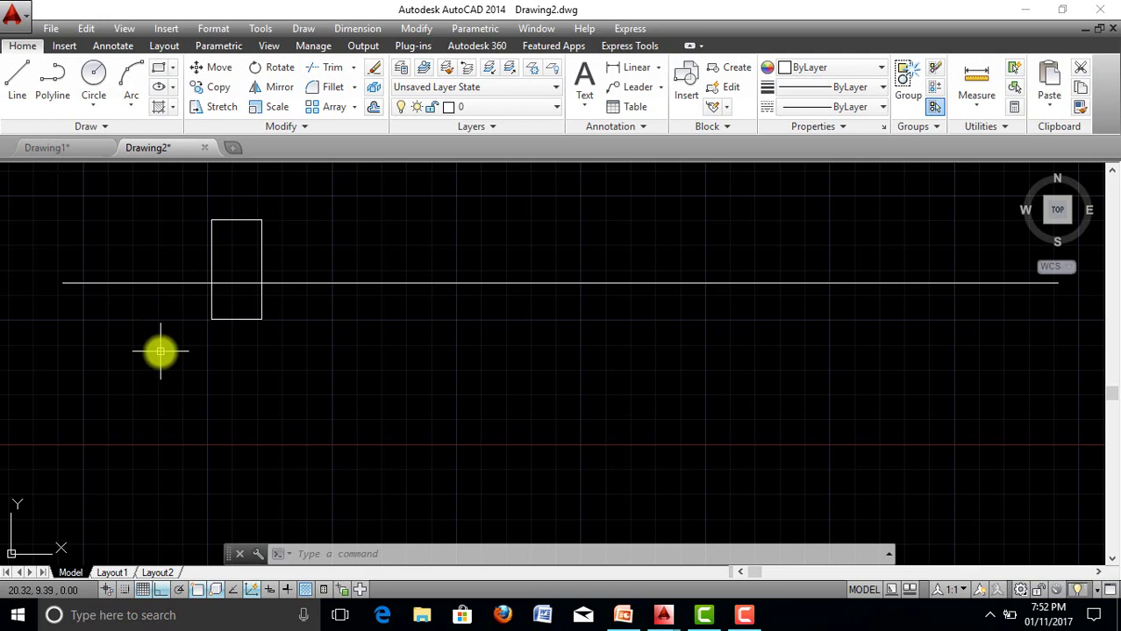
click(324, 559)
Draw a 6-sided polygon inscribed in a circle, centred below the line right of the rectangle.
text(pol)
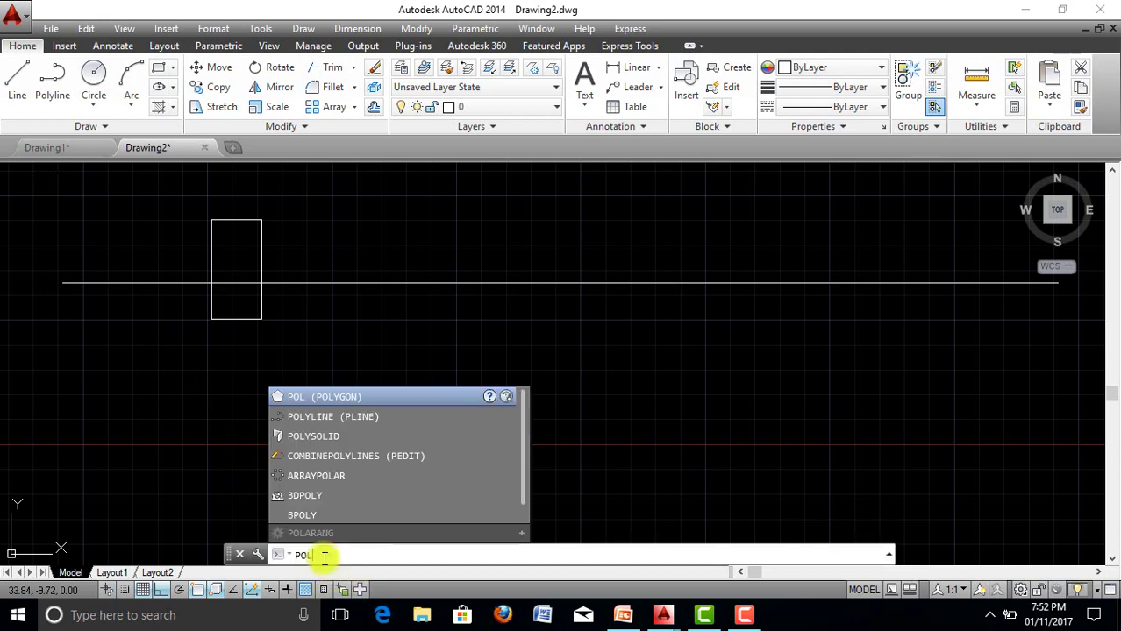
key(Return)
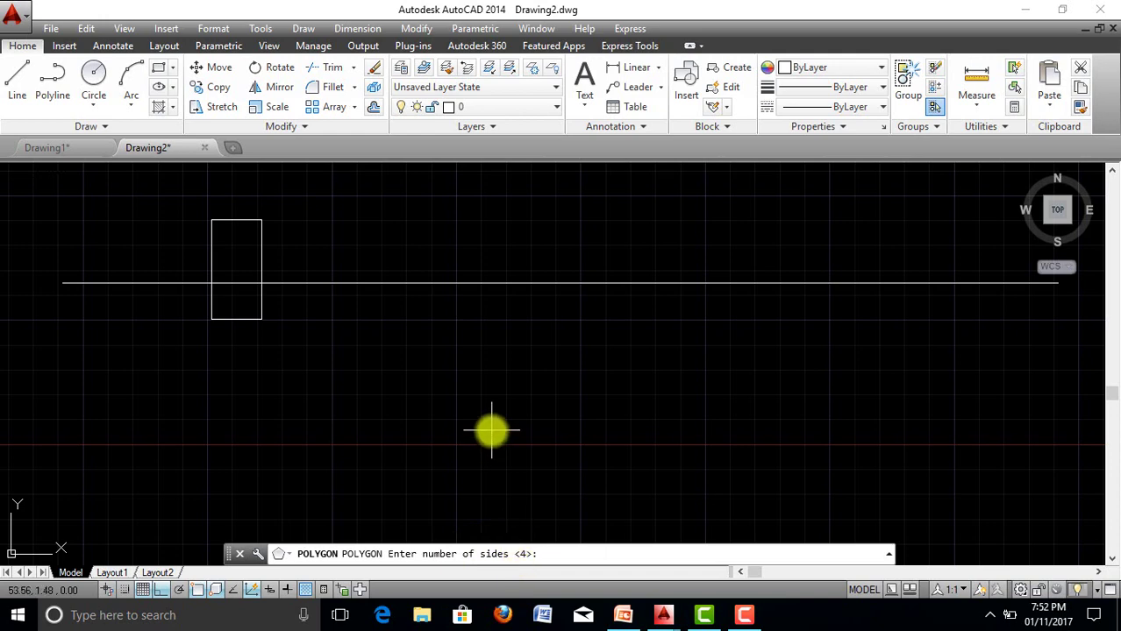
text(6)
key(Return)
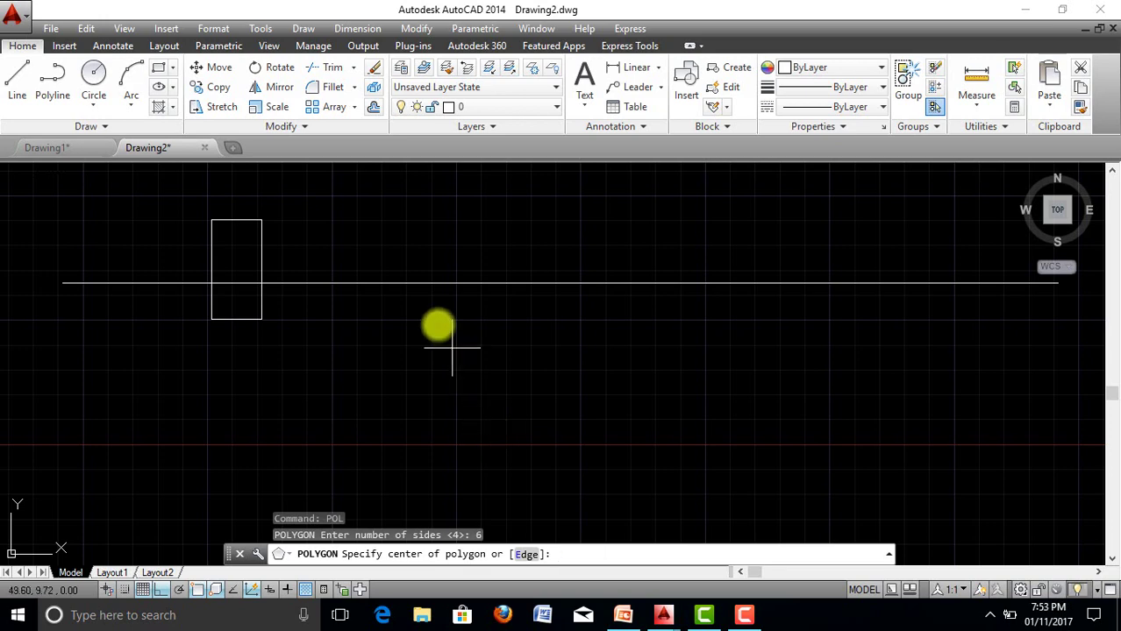
click(495, 368)
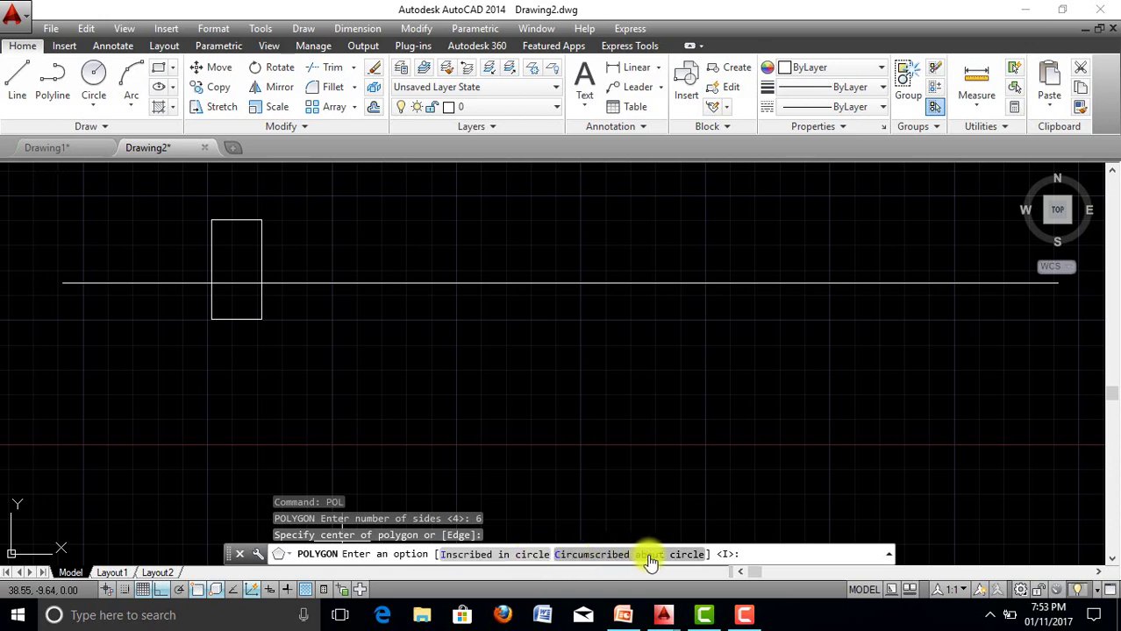
click(507, 555)
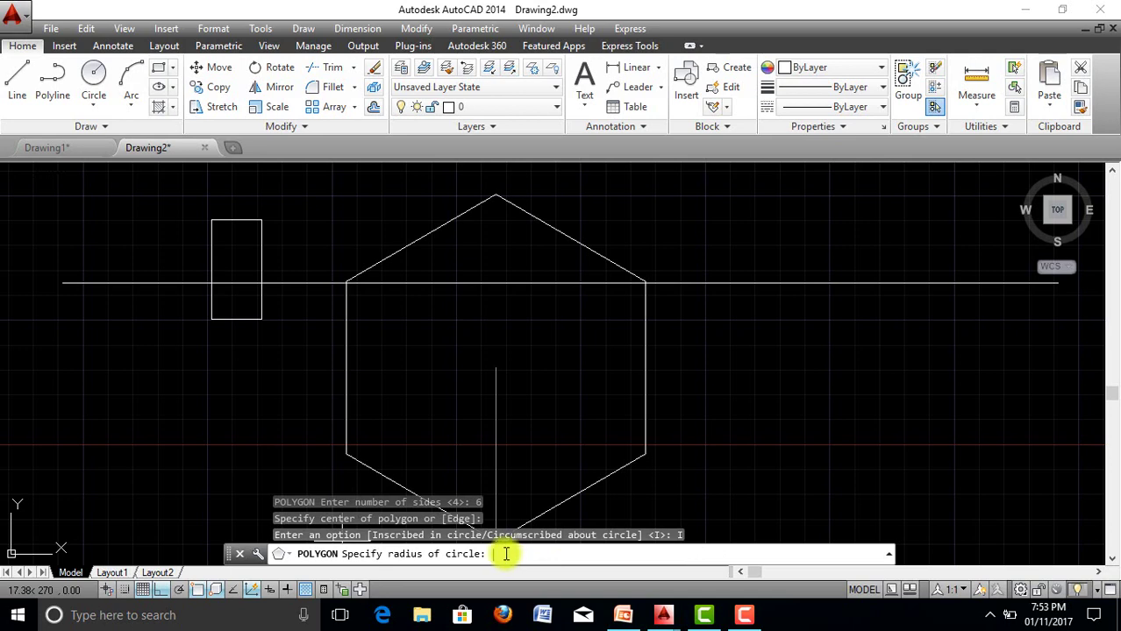
click(482, 433)
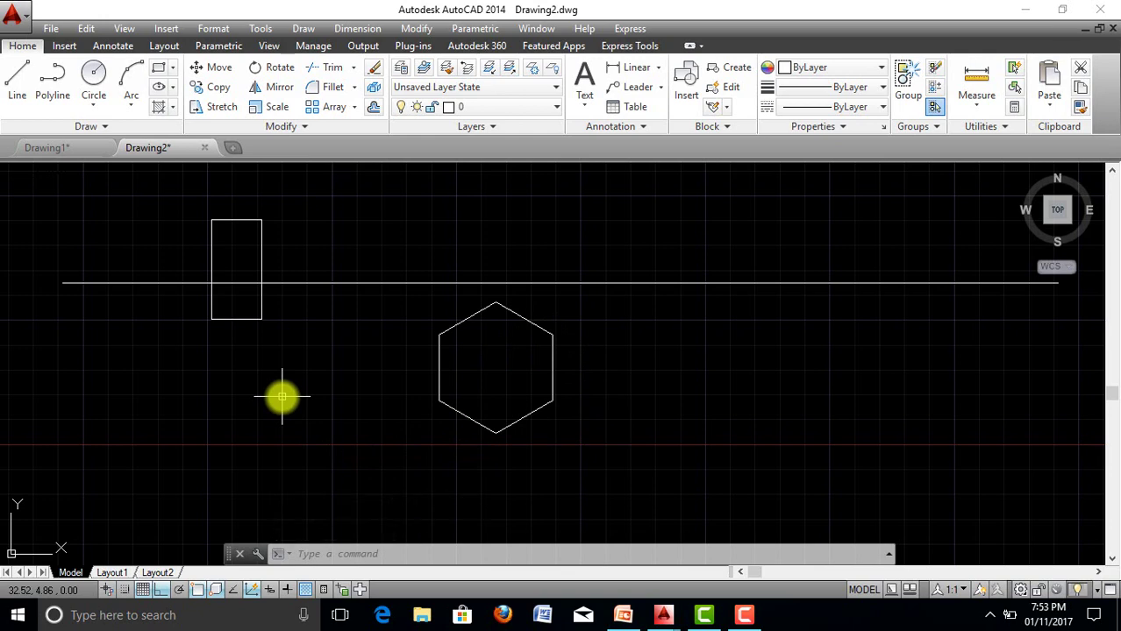
click(95, 127)
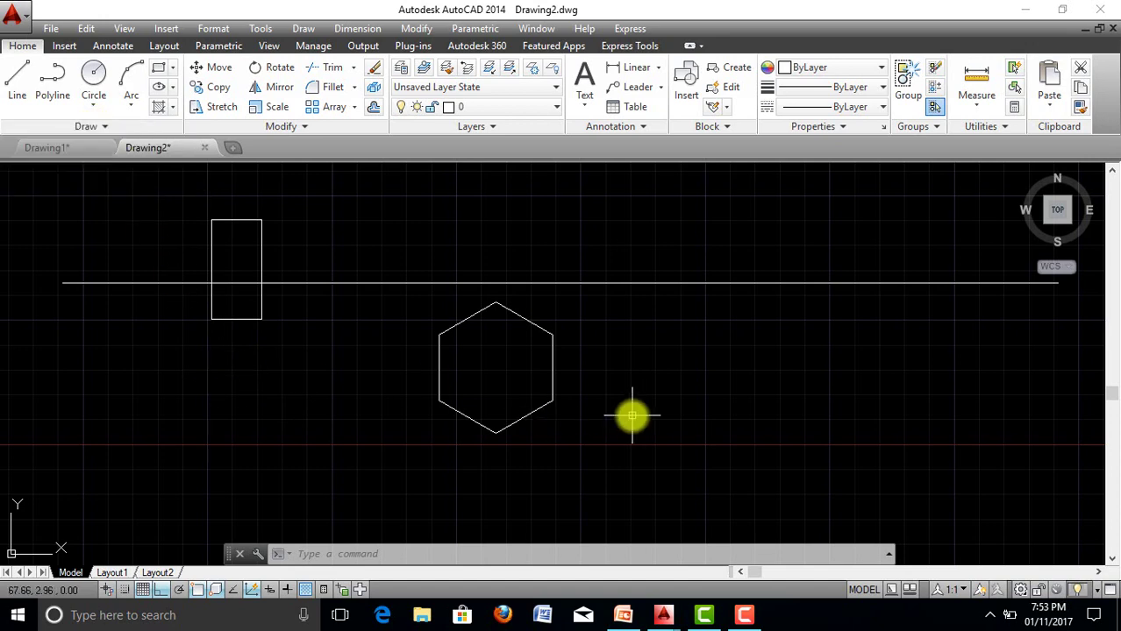
Draw a looping spline through six points right of the hexagon, with Ortho turned off.
text(SPL)
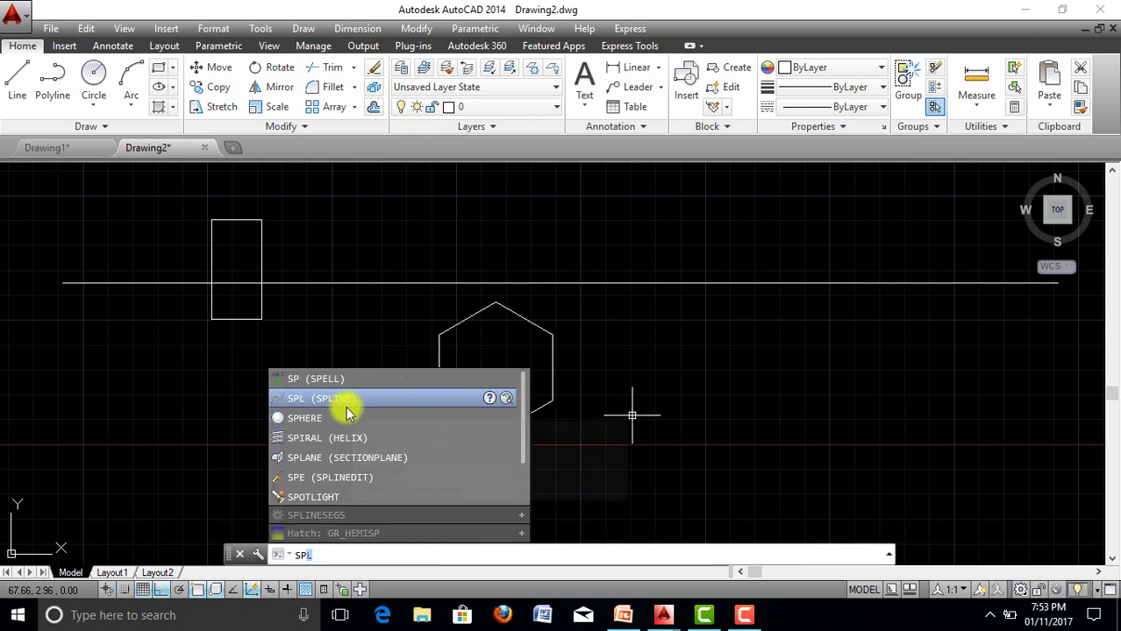
click(309, 400)
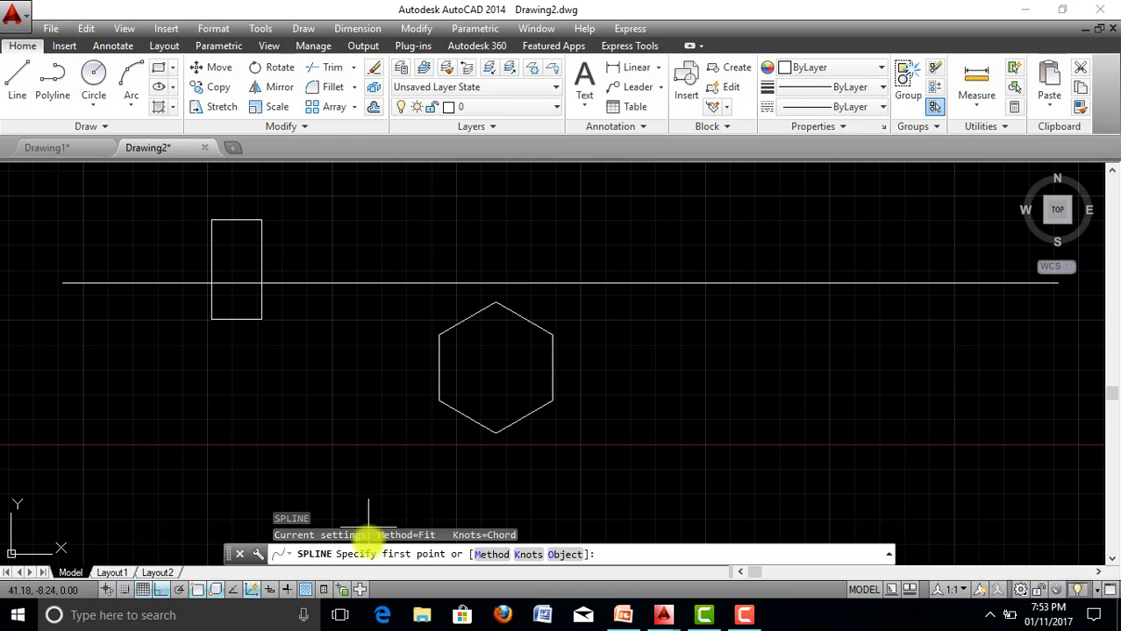
click(631, 373)
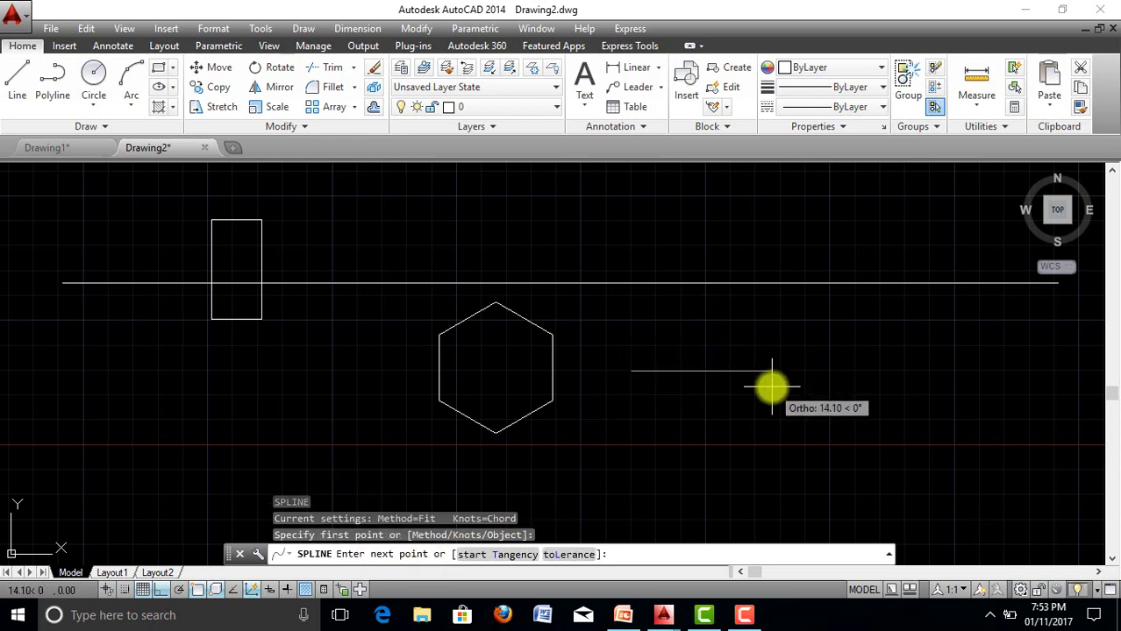
click(161, 590)
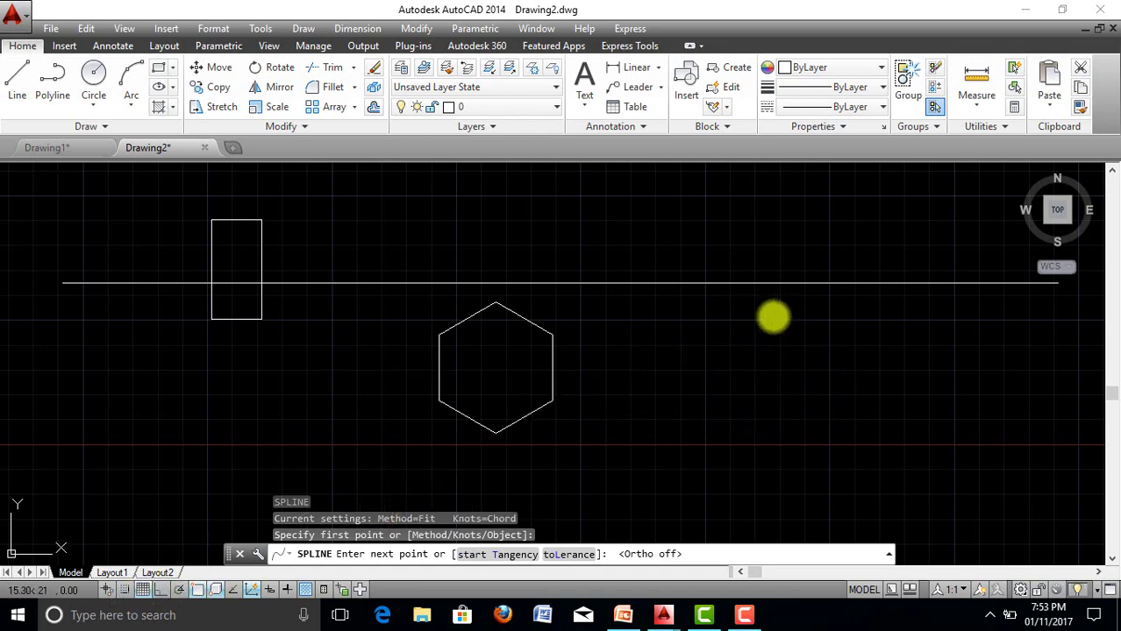
click(772, 315)
click(877, 367)
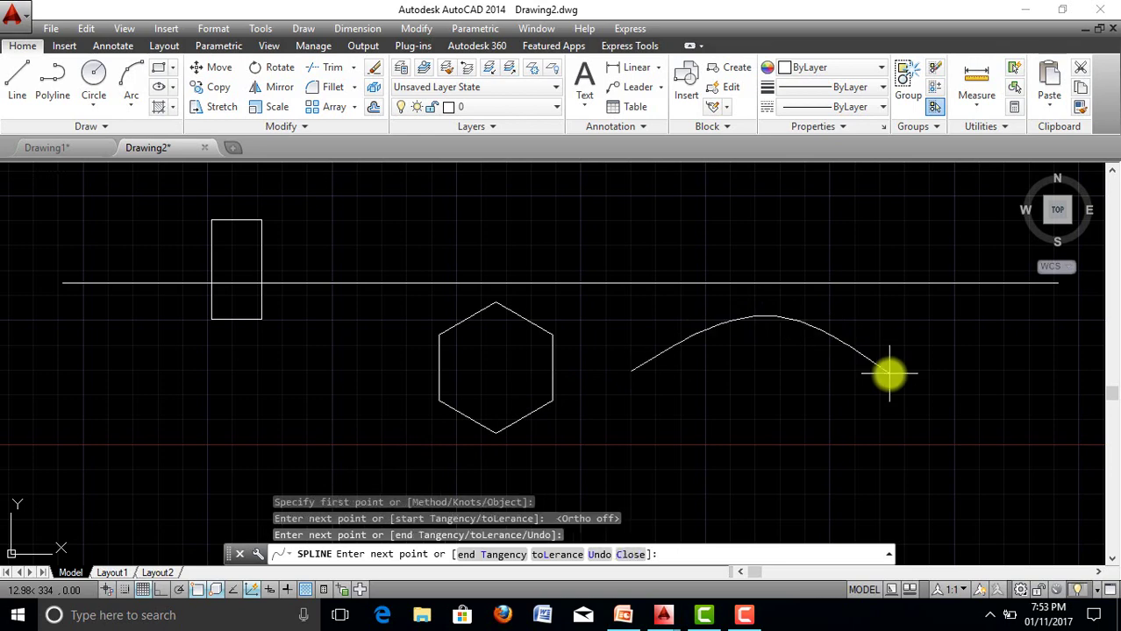
click(963, 351)
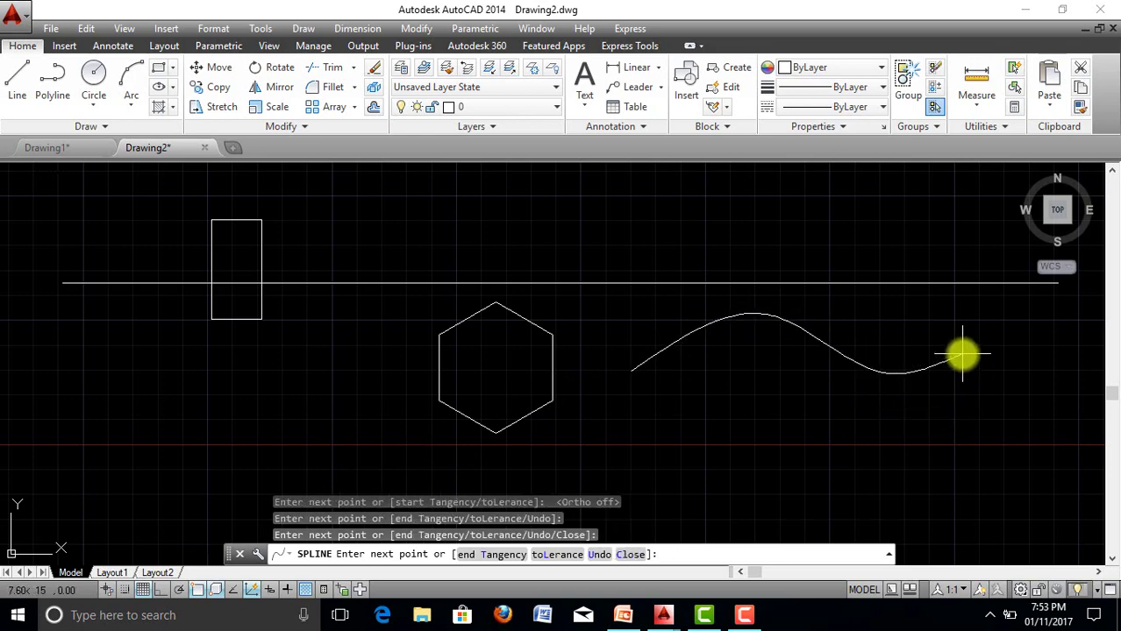
click(1017, 401)
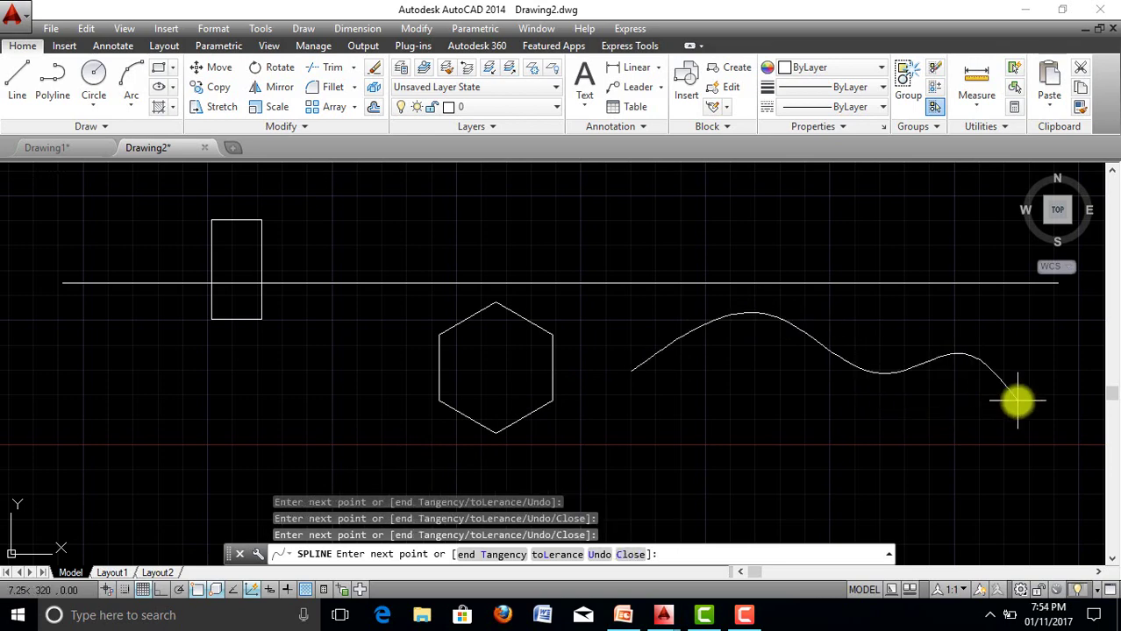
click(801, 472)
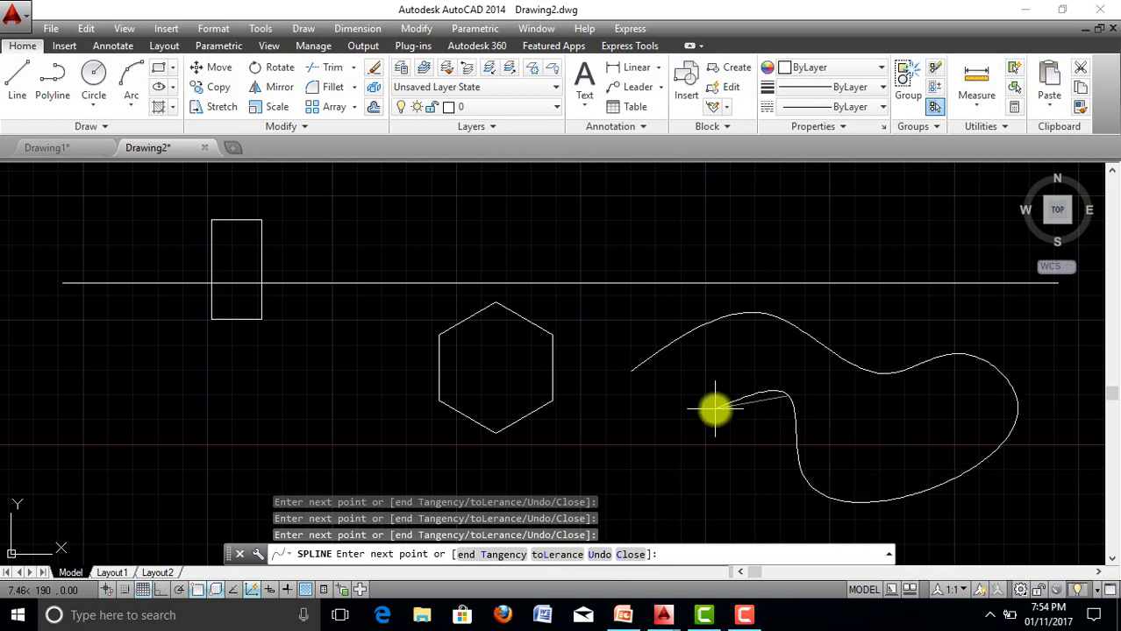
key(Return)
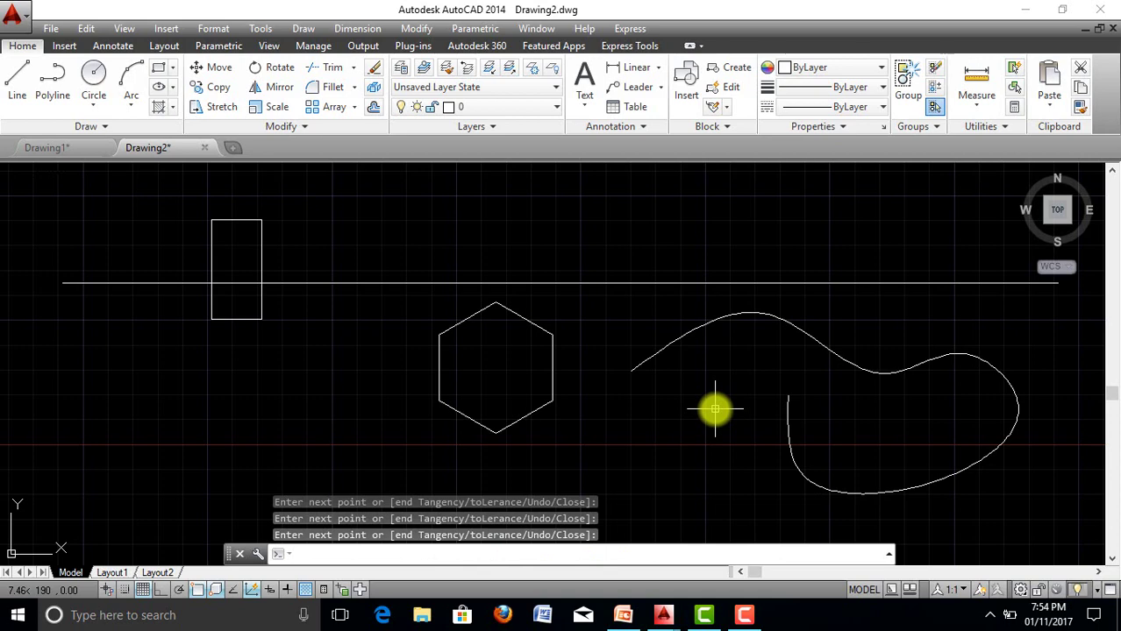